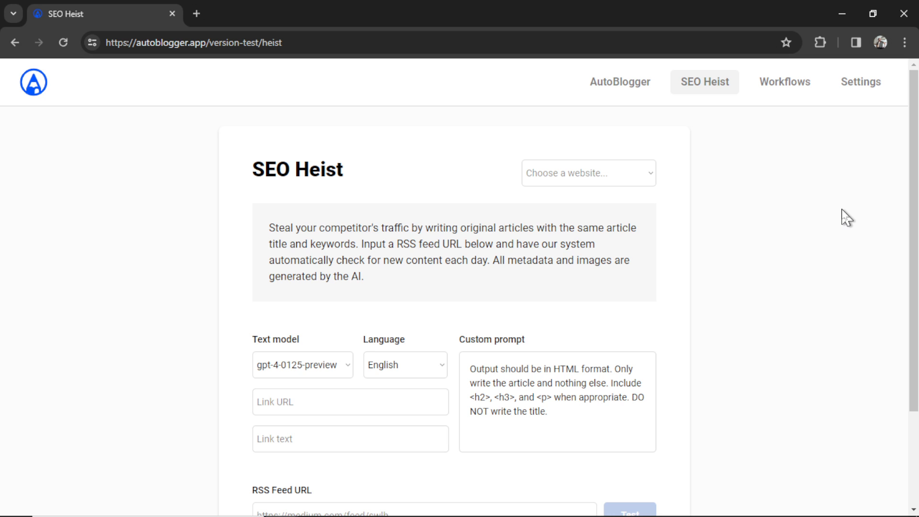
# - Review the bulk AutoBlogger page with Random posting intervals on, then return to SEO Heist
pyautogui.click(618, 85)
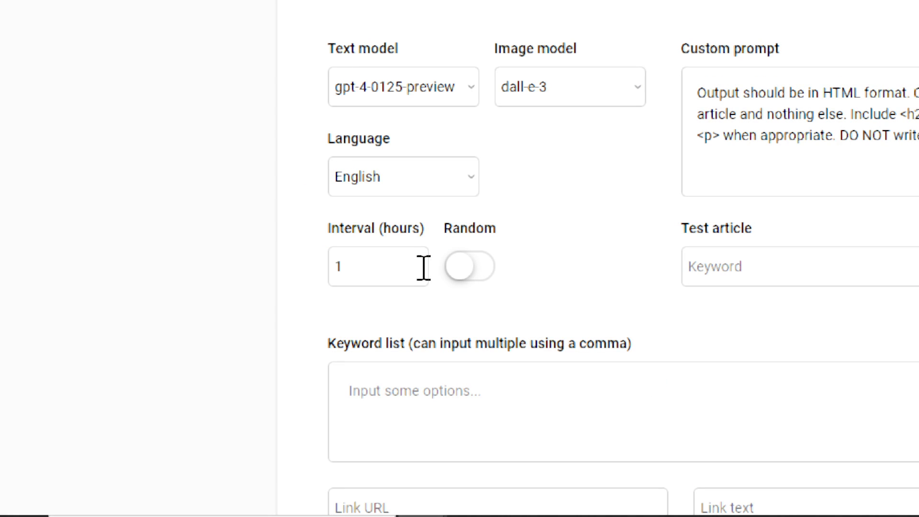
pyautogui.click(457, 269)
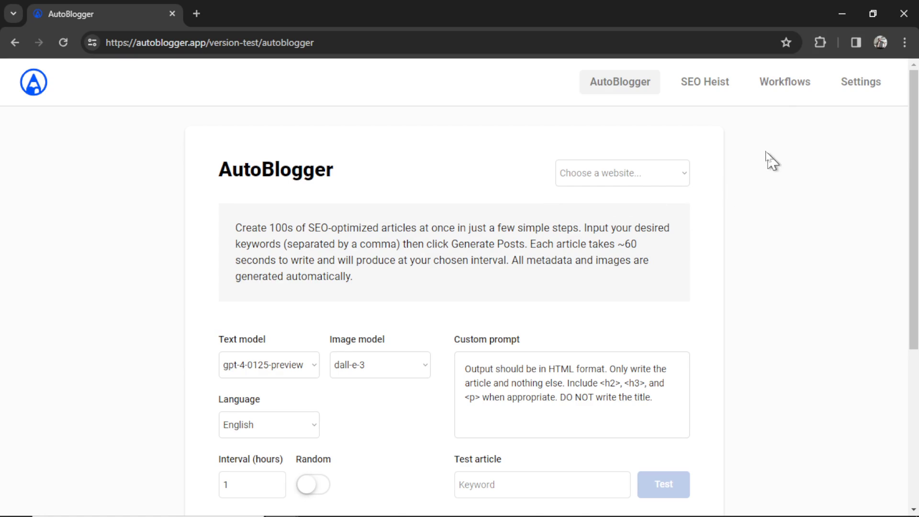
pyautogui.click(706, 86)
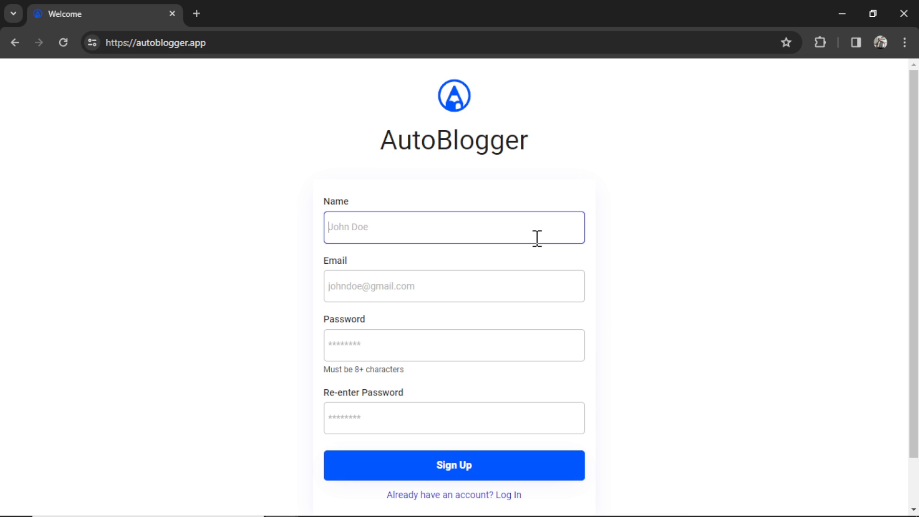
# - Place the cursor in the Email field of the AutoBlogger sign-up form
pyautogui.click(533, 290)
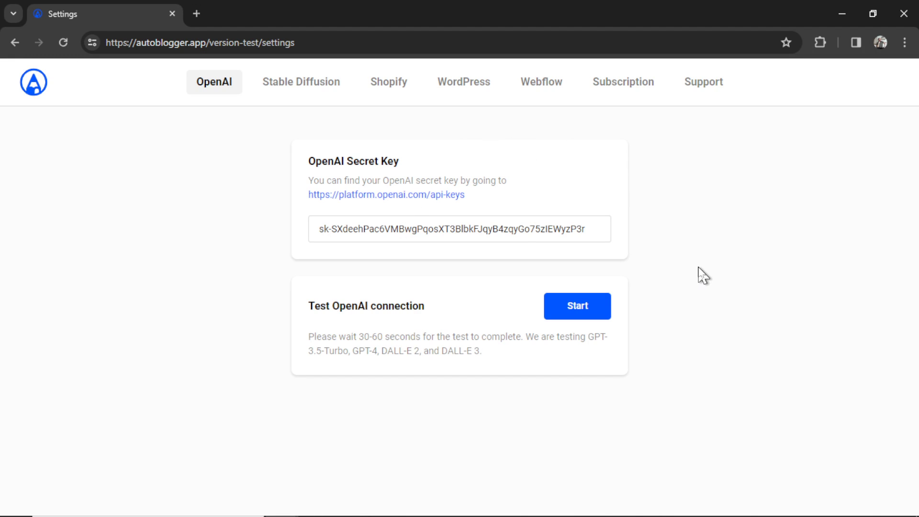
# - Create a new OpenAI secret key named 'SEO Heist' and copy it
pyautogui.click(445, 194)
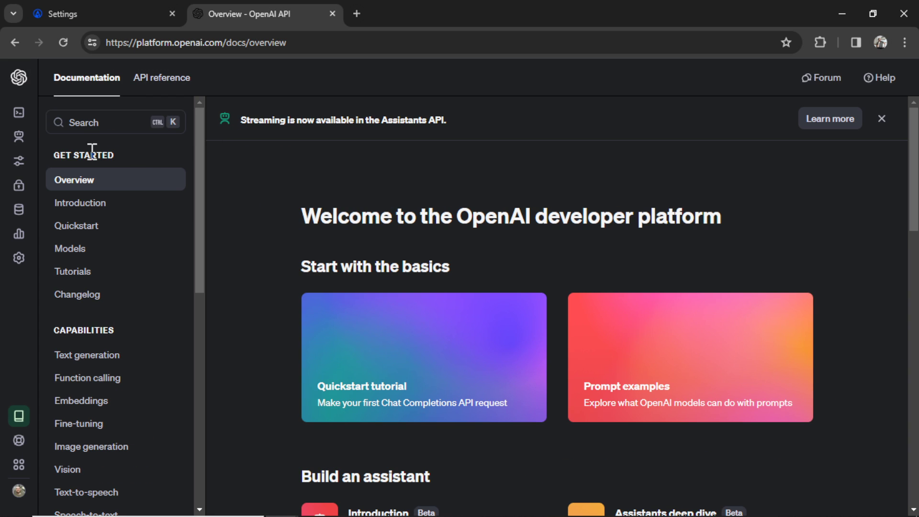
pyautogui.moveTo(44, 316)
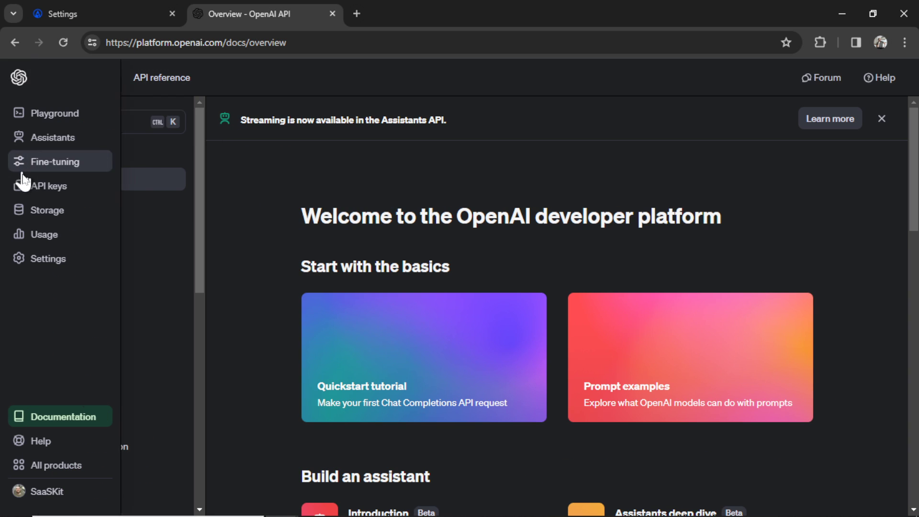
pyautogui.click(57, 185)
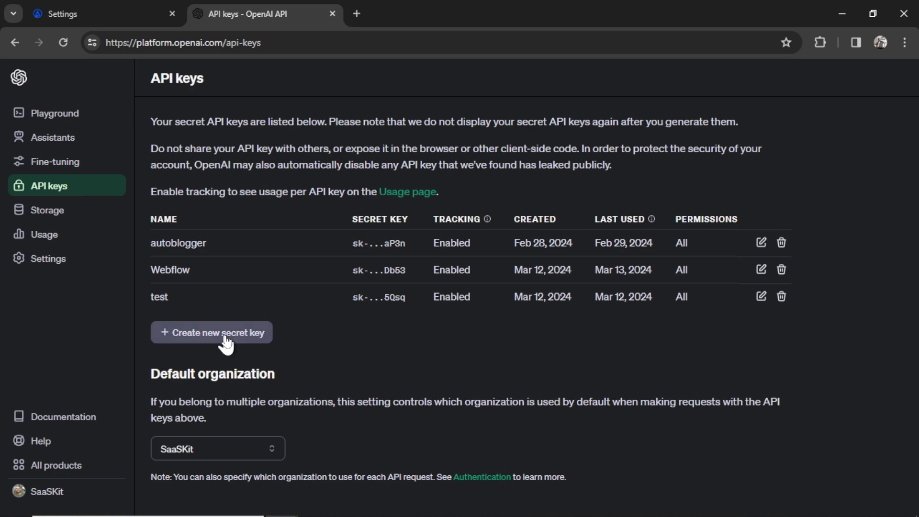
pyautogui.click(230, 341)
pyautogui.write('SEO Heist')
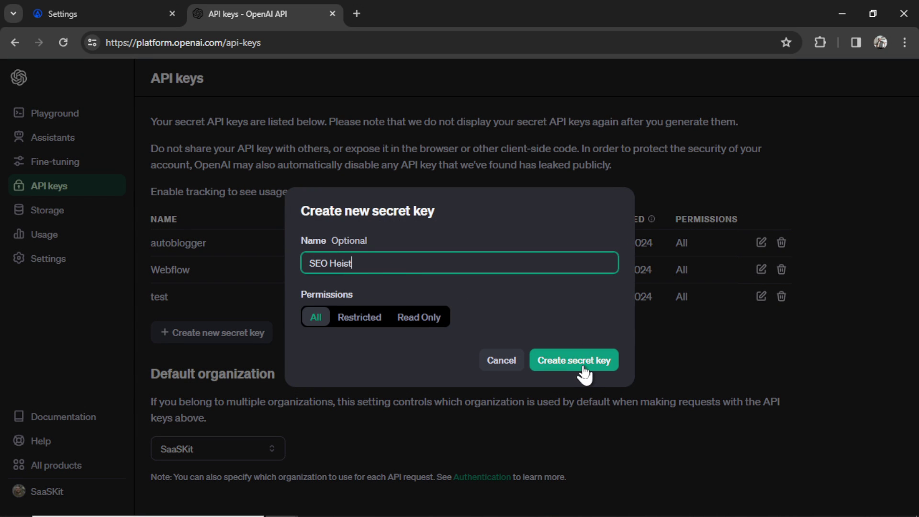
pyautogui.click(584, 368)
pyautogui.click(593, 287)
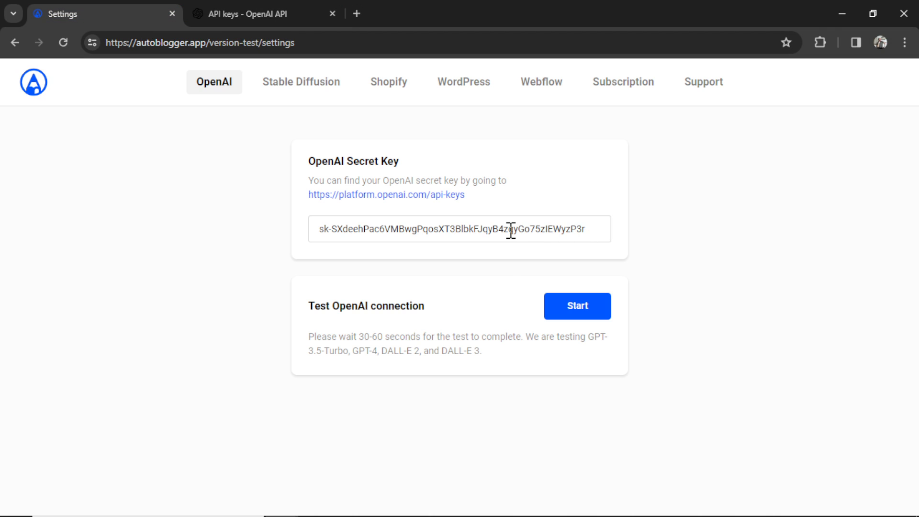
# - Paste the new key over AutoBlogger's old OpenAI key, then check the OpenAI billing overview
pyautogui.tripleClick(510, 229)
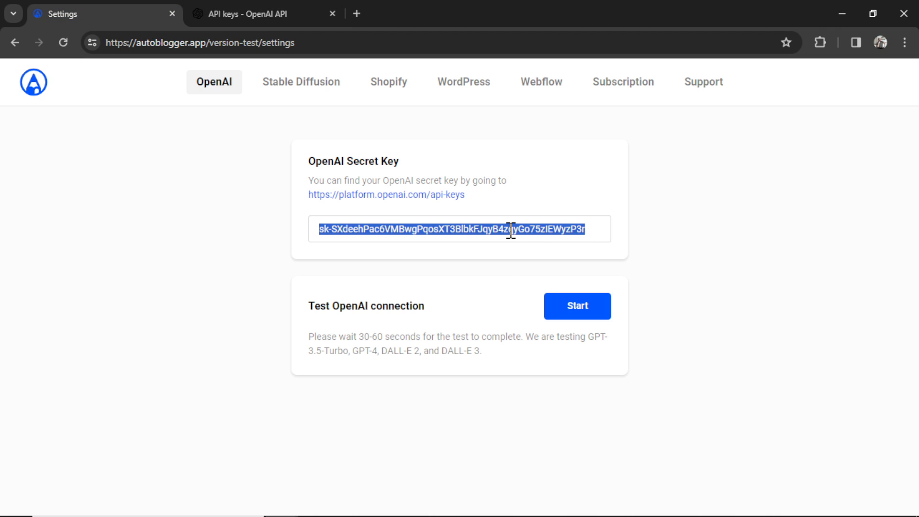
pyautogui.hotkey('ctrl', 'v')
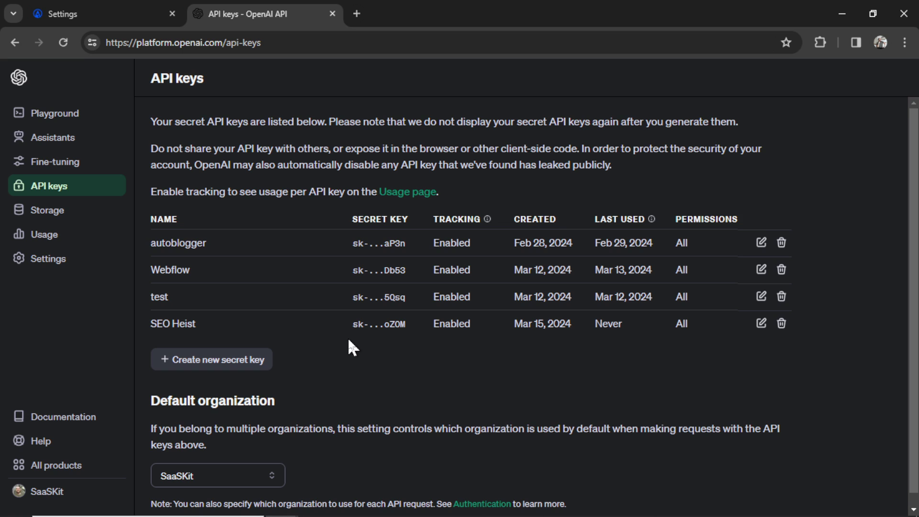
pyautogui.click(57, 262)
pyautogui.click(53, 356)
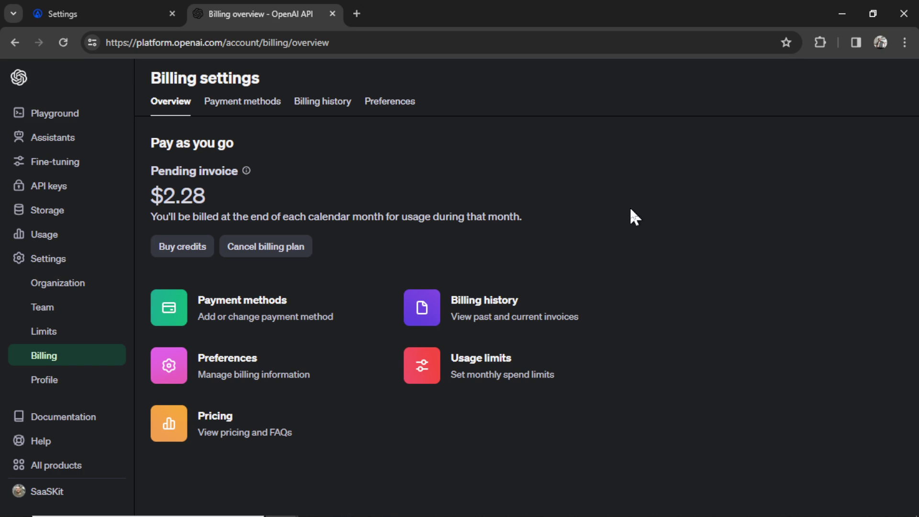
# - Close the billing tab and test AutoBlogger's OpenAI connection with the new key
pyautogui.hotkey('ctrl', 'w')
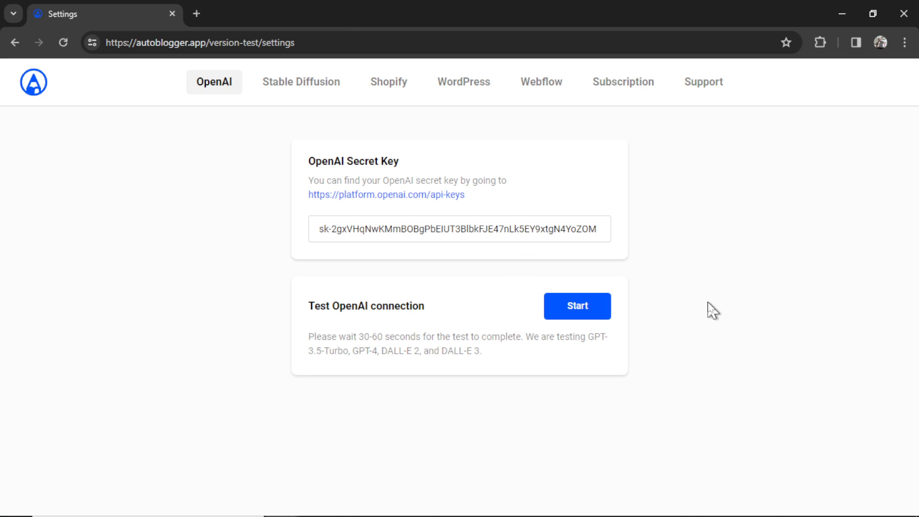
pyautogui.click(585, 319)
# - From the Stable Diffusion settings, open the DreamStudio account page and copy the first API key
pyautogui.click(319, 94)
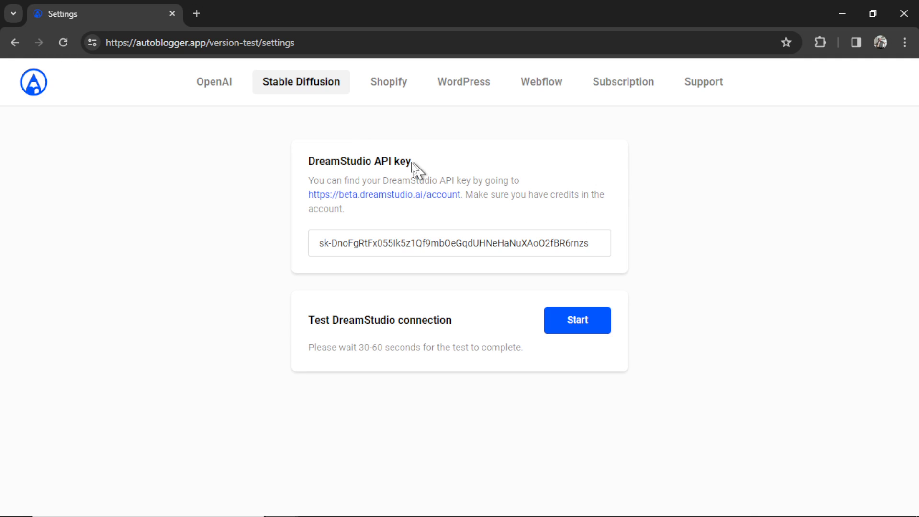
pyautogui.click(423, 196)
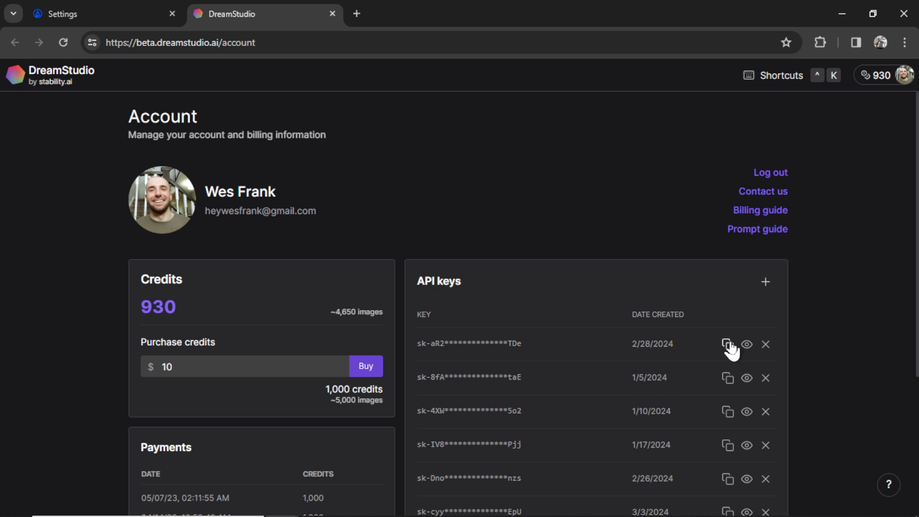
pyautogui.click(727, 343)
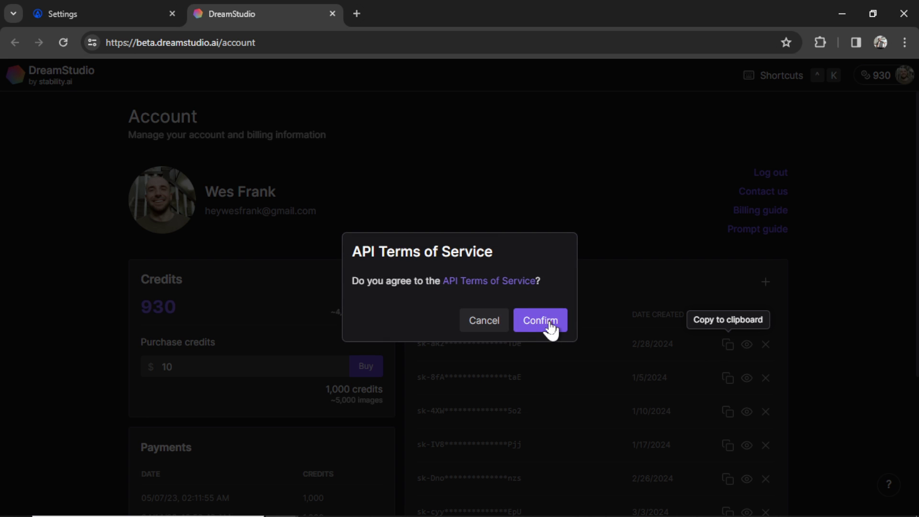
# - Agree to DreamStudio's API terms, paste the key into AutoBlogger, and test the connection
pyautogui.click(549, 323)
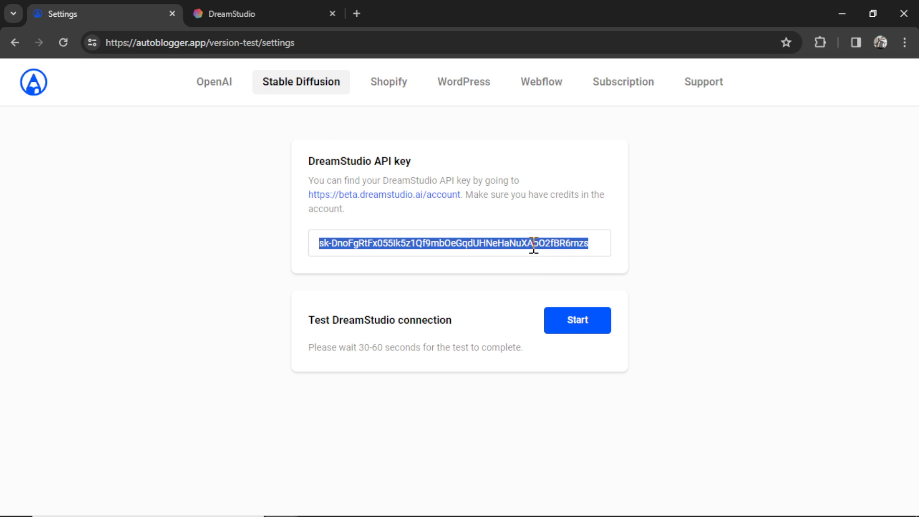
pyautogui.hotkey('ctrl', 'v')
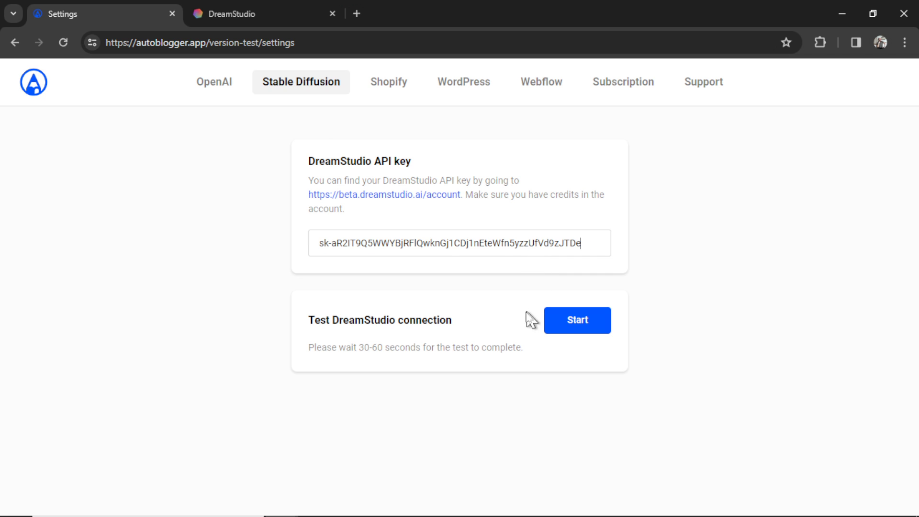
pyautogui.click(576, 326)
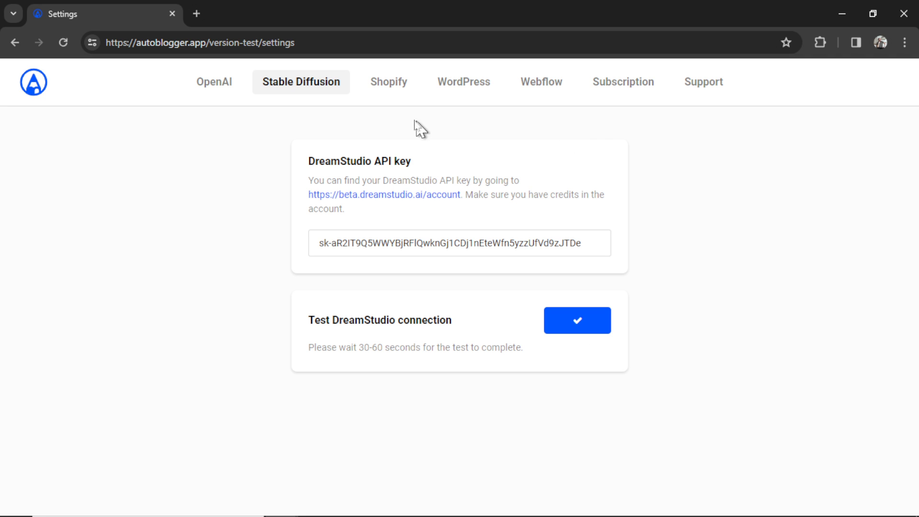
# - Look through the Shopify, WordPress and Webflow tabs, ending on the WordPress websites list
pyautogui.click(384, 92)
pyautogui.click(467, 93)
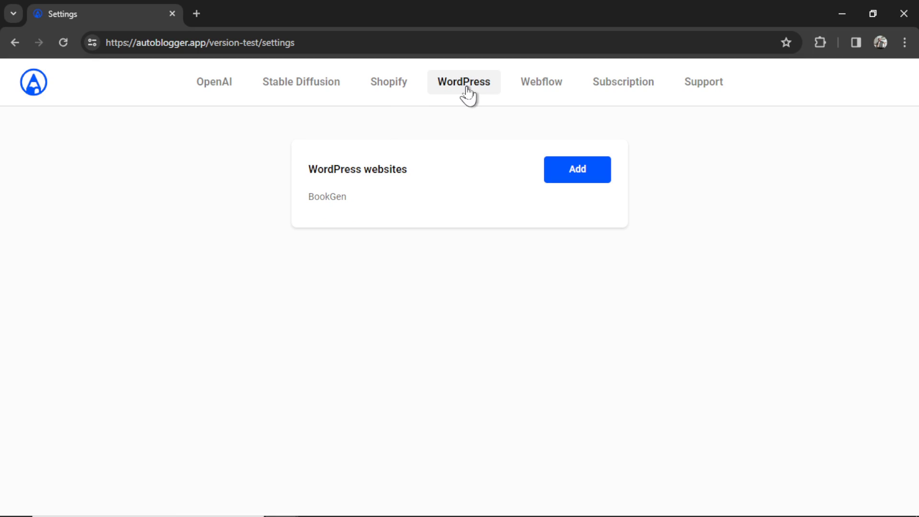
pyautogui.click(547, 98)
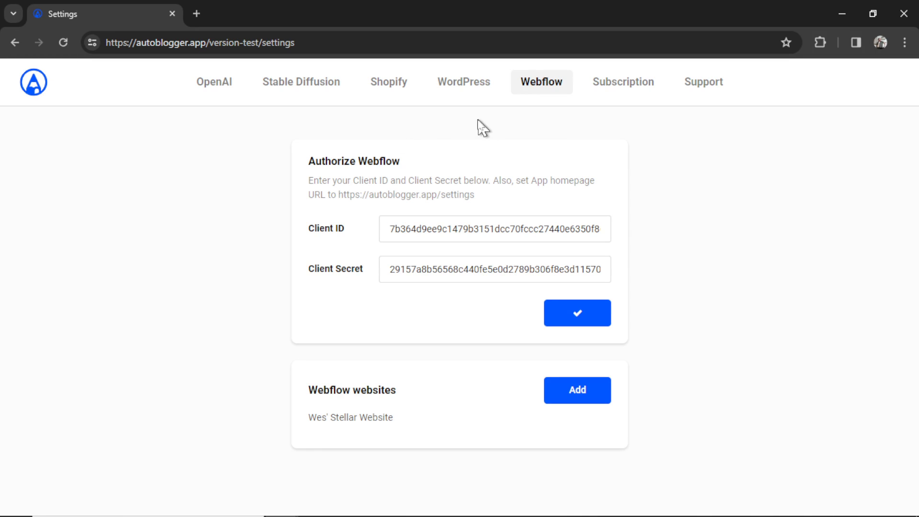
pyautogui.click(467, 95)
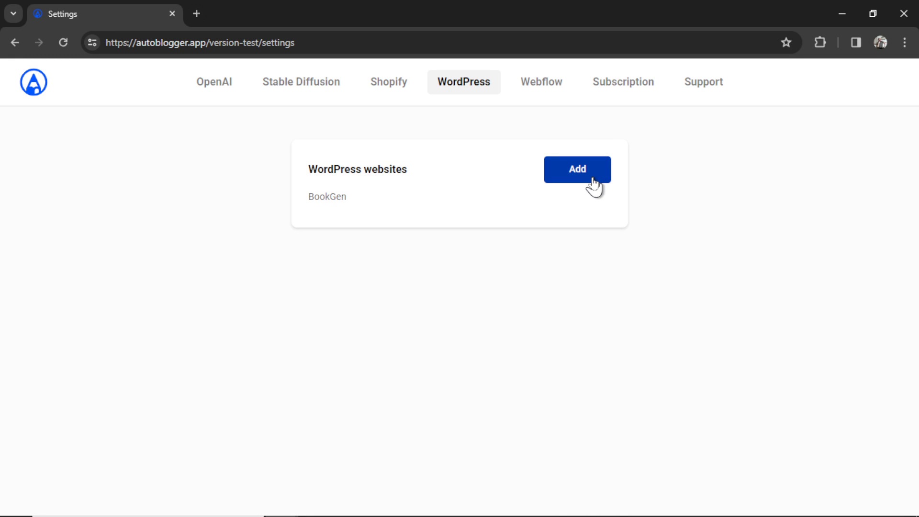
# - Add a WordPress website named 'My WordPress Website' and copy bookgen.xyz from the dashboard address bar
pyautogui.click(593, 184)
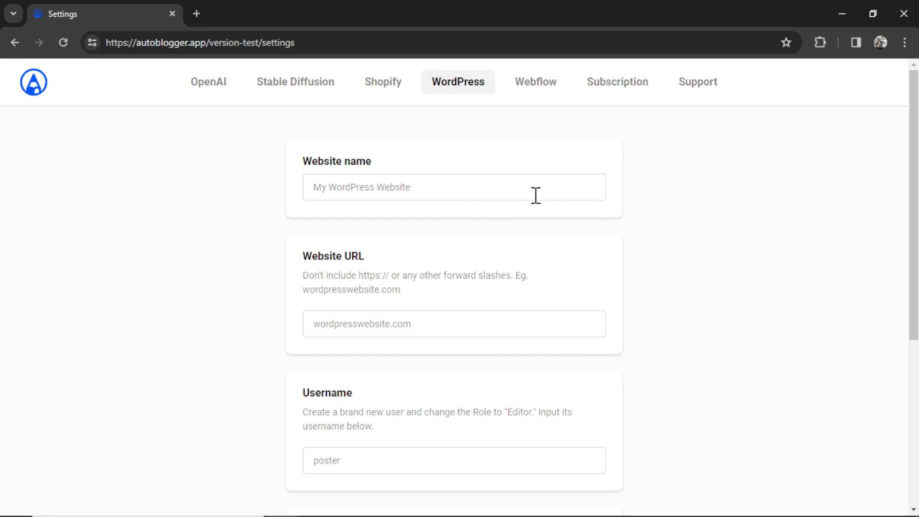
pyautogui.hotkey('ctrl', 'v')
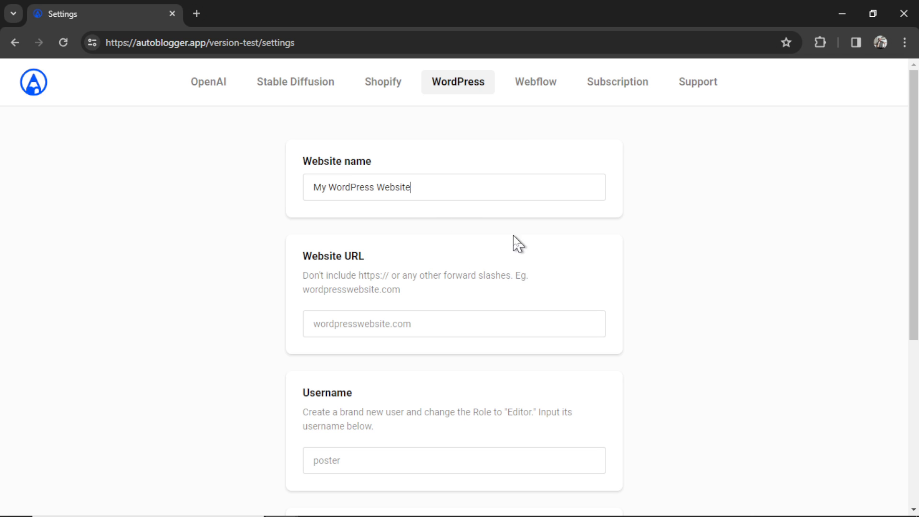
pyautogui.scroll(-1, 522, 248)
pyautogui.scroll(-2, 522, 249)
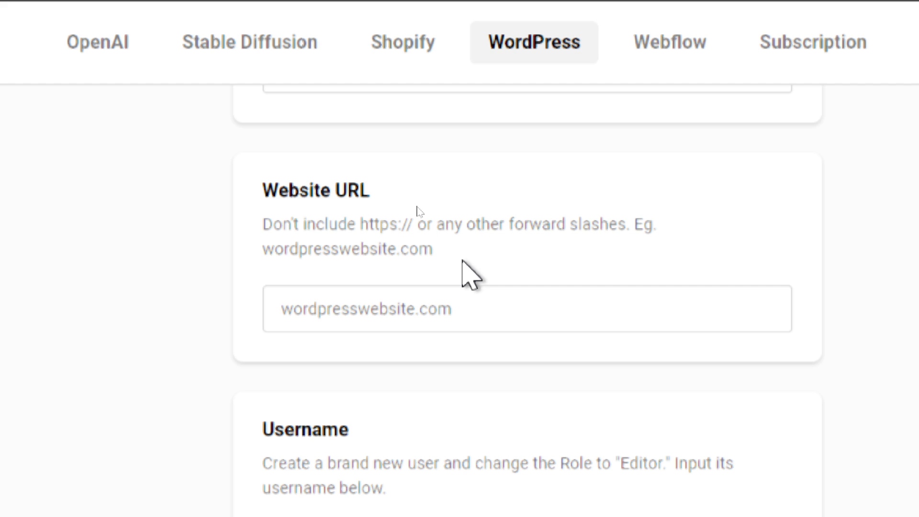
pyautogui.moveTo(189, 42); pyautogui.dragTo(139, 43)
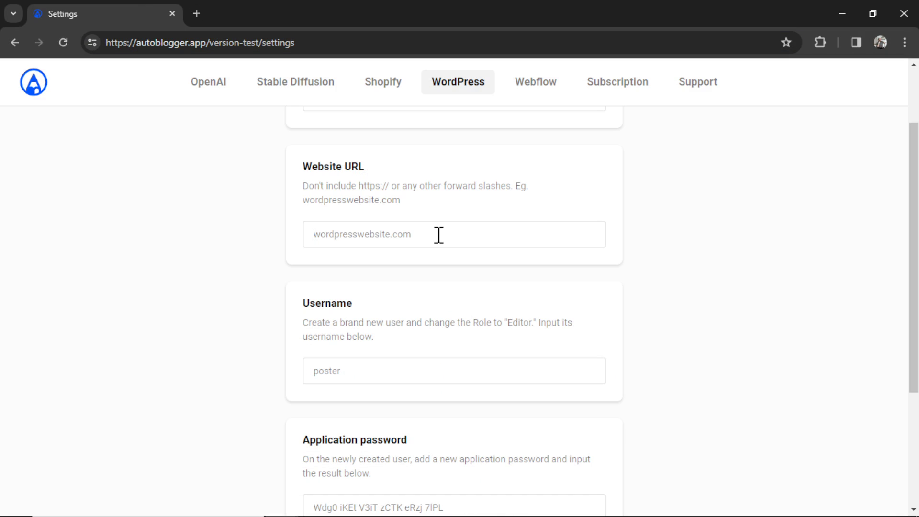
# - Enter bookgen.xyz as the website URL and confirm WordPress uses Post name permalinks
pyautogui.hotkey('ctrl', 'v')
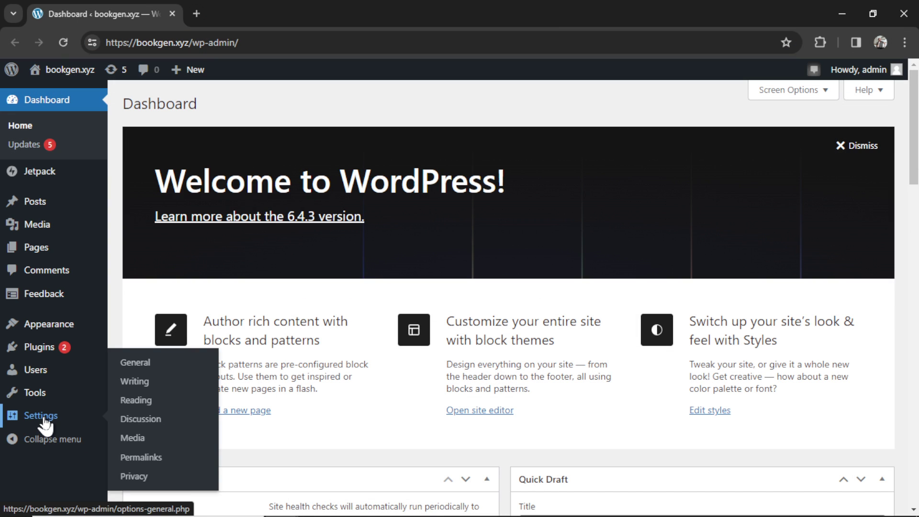
pyautogui.click(43, 415)
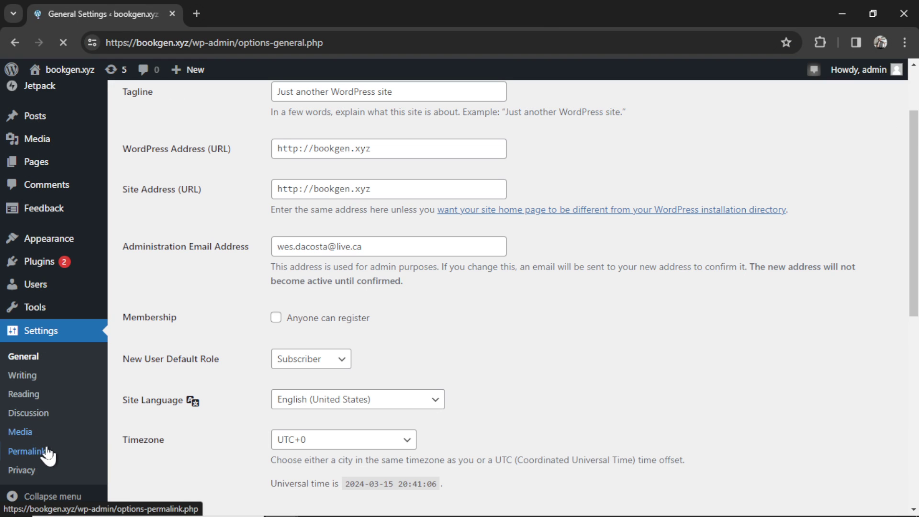
pyautogui.click(37, 458)
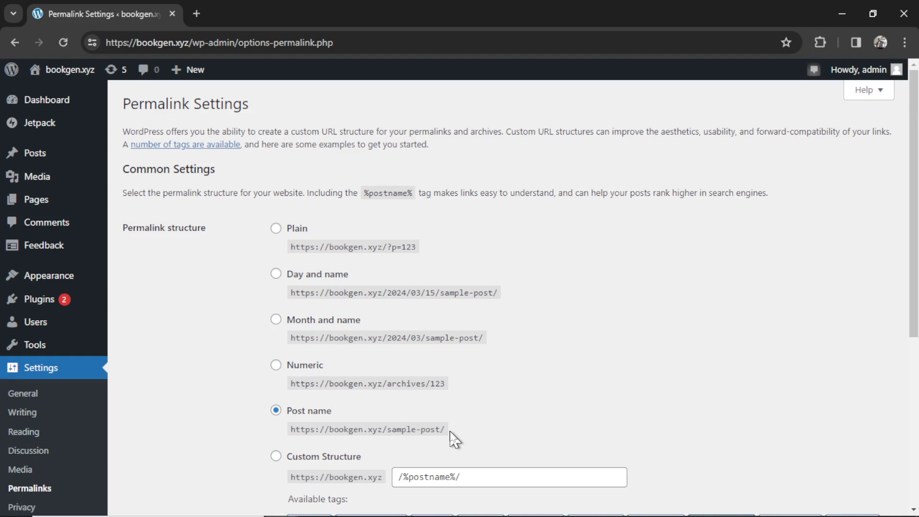
pyautogui.moveTo(449, 432); pyautogui.dragTo(391, 434)
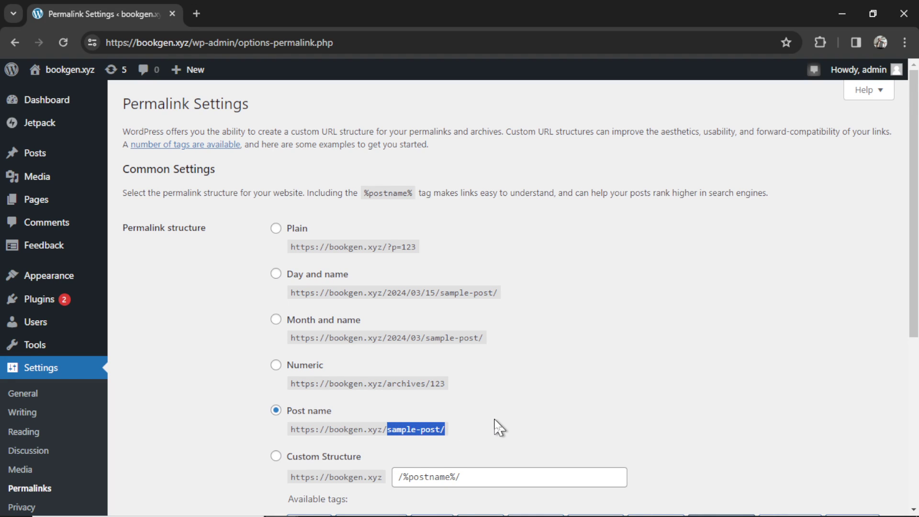
# - Start a new WordPress user with username 'SEO Heist' and the user's e-mail address
pyautogui.click(54, 327)
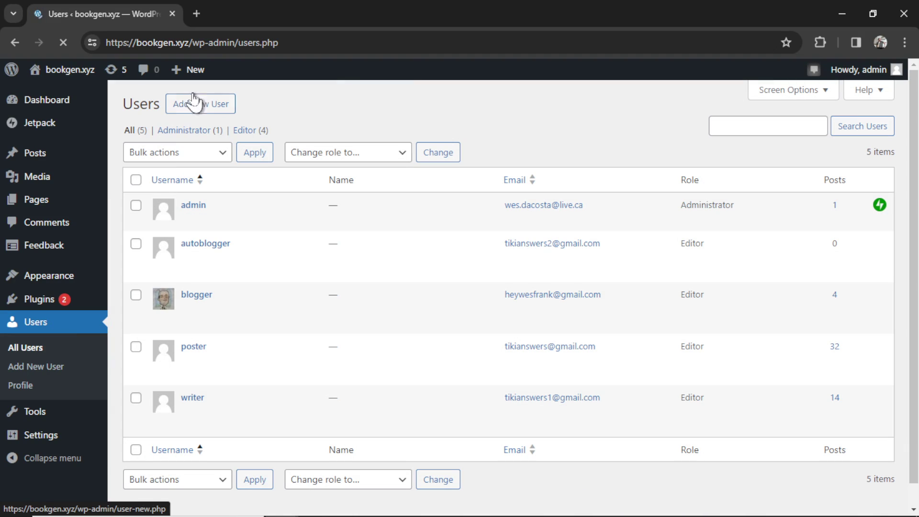
pyautogui.click(199, 102)
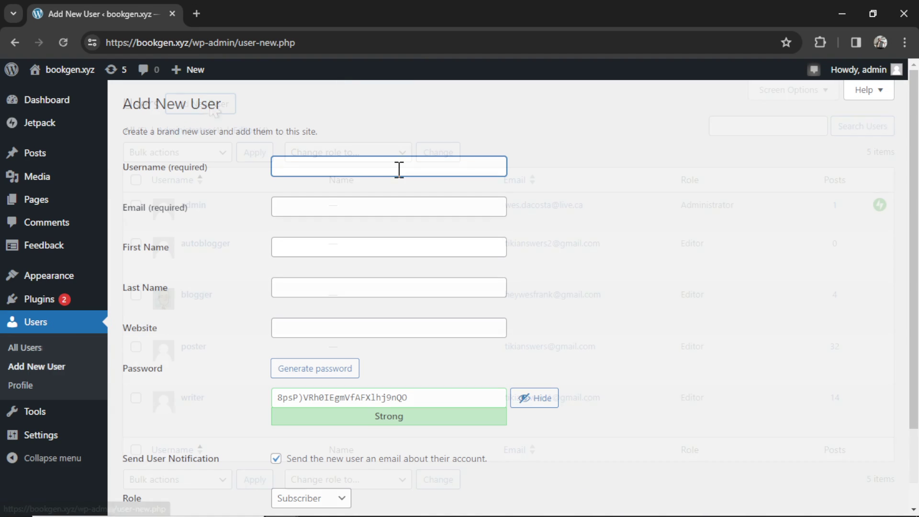
pyautogui.click(399, 168)
pyautogui.write('SEO Heist')
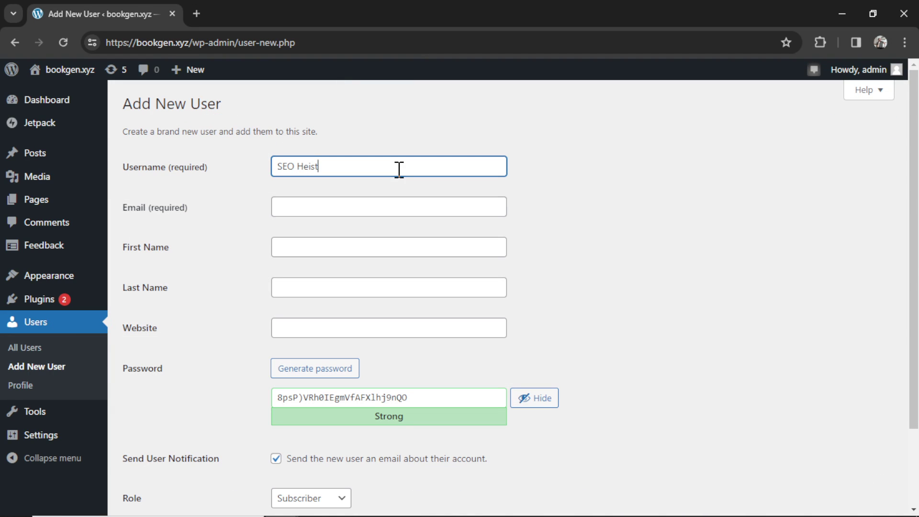
pyautogui.click(401, 207)
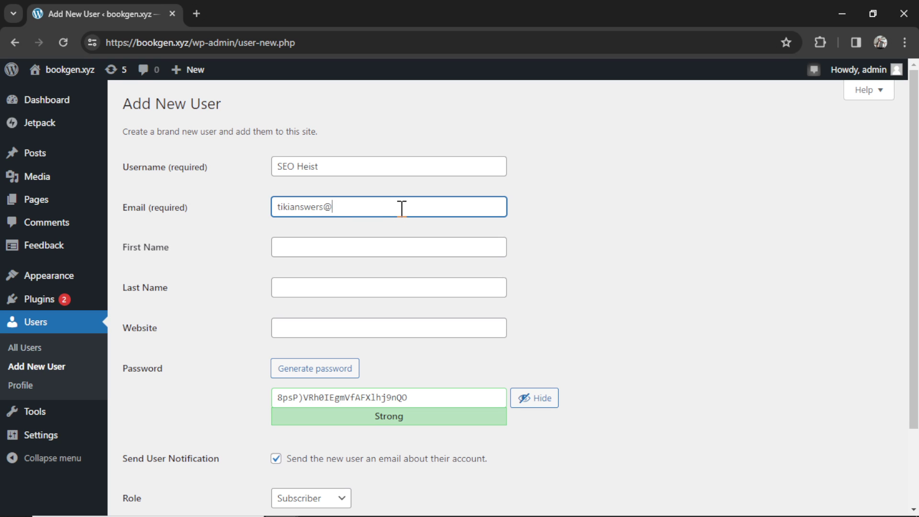
# - Give the new user the Editor role, create it, and open the autoblogger user's profile
pyautogui.scroll(-2, 371, 458)
pyautogui.click(329, 405)
pyautogui.click(330, 459)
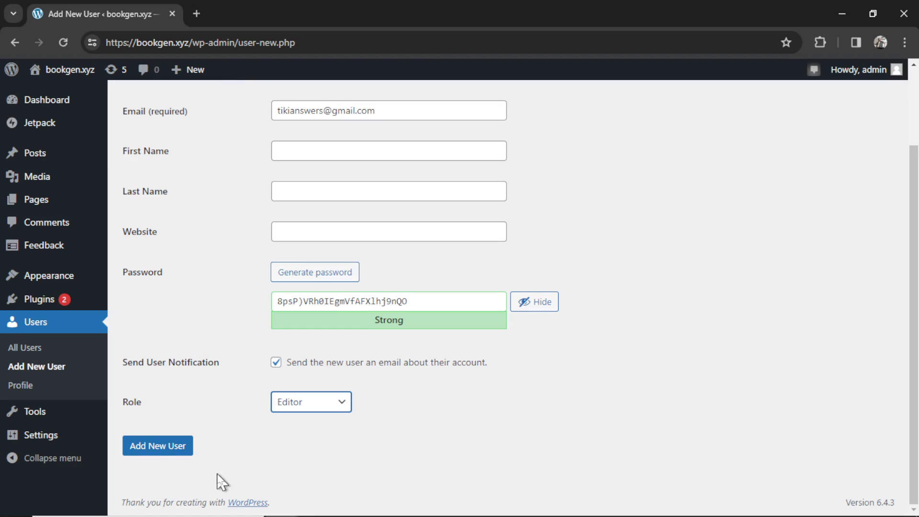
pyautogui.click(158, 446)
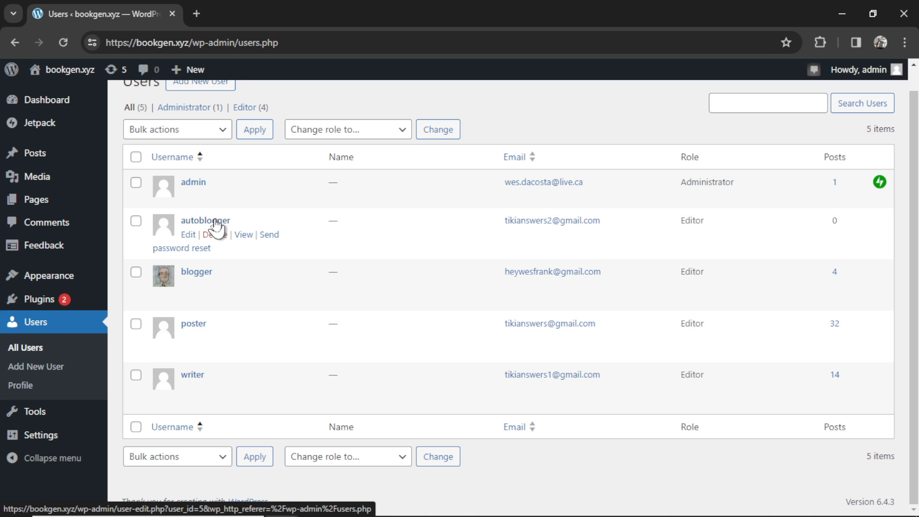
pyautogui.click(216, 223)
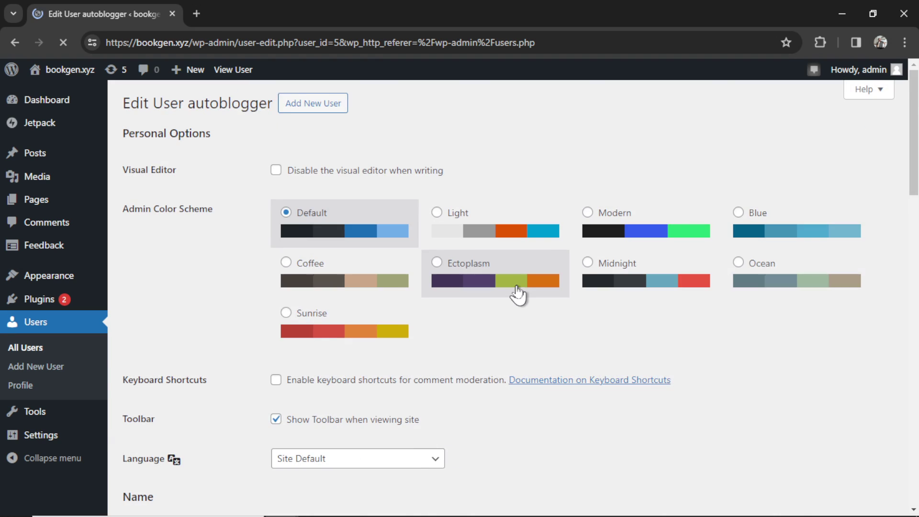
pyautogui.scroll(-5, 522, 292)
# - Generate a 'seo heist' application password, select it, and enter the WordPress username in AutoBlogger
pyautogui.scroll(-15, 522, 291)
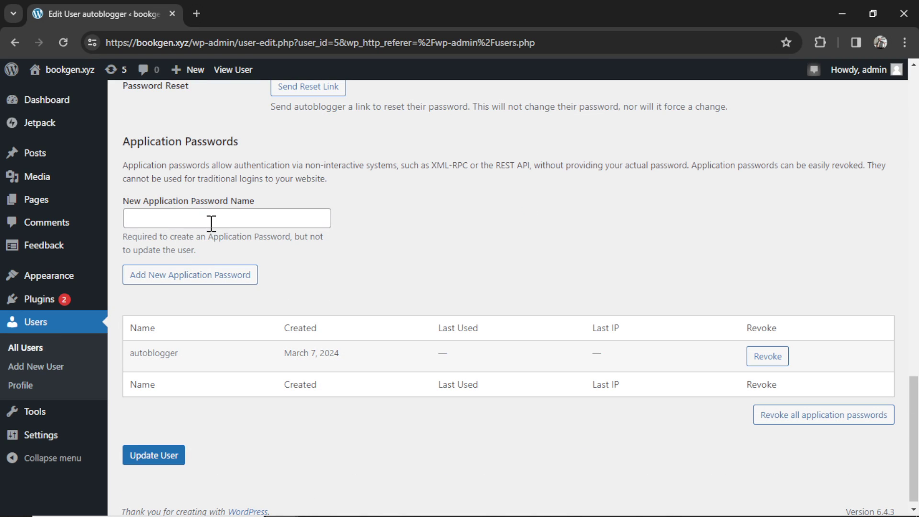
pyautogui.click(210, 221)
pyautogui.write('seo heist')
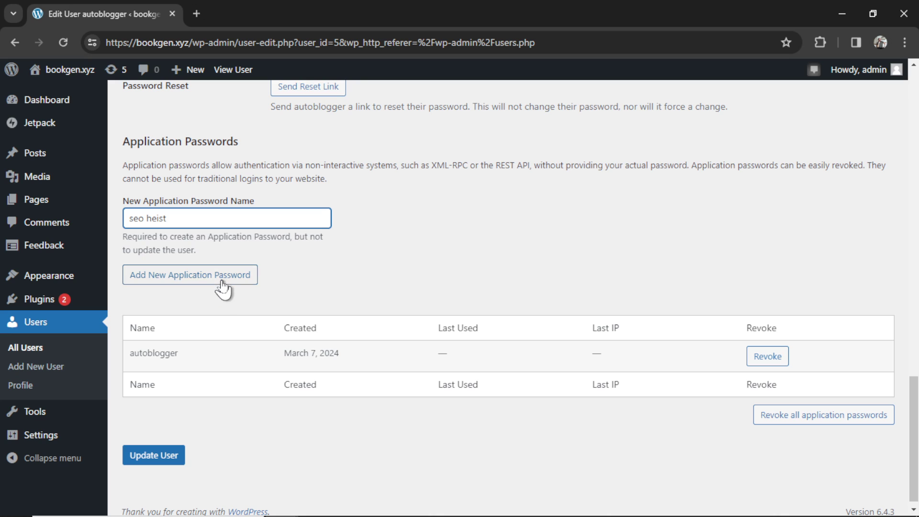
pyautogui.click(222, 281)
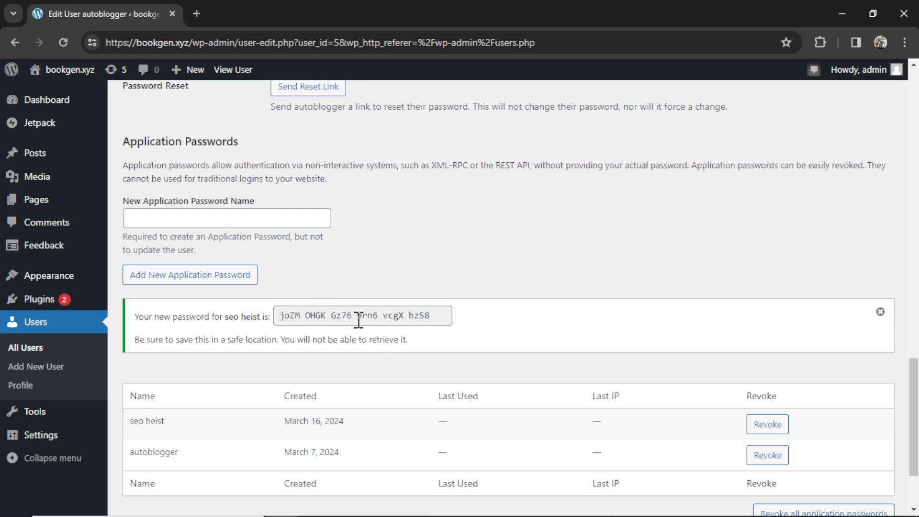
pyautogui.tripleClick(366, 316)
pyautogui.hotkey('ctrl', 'c')
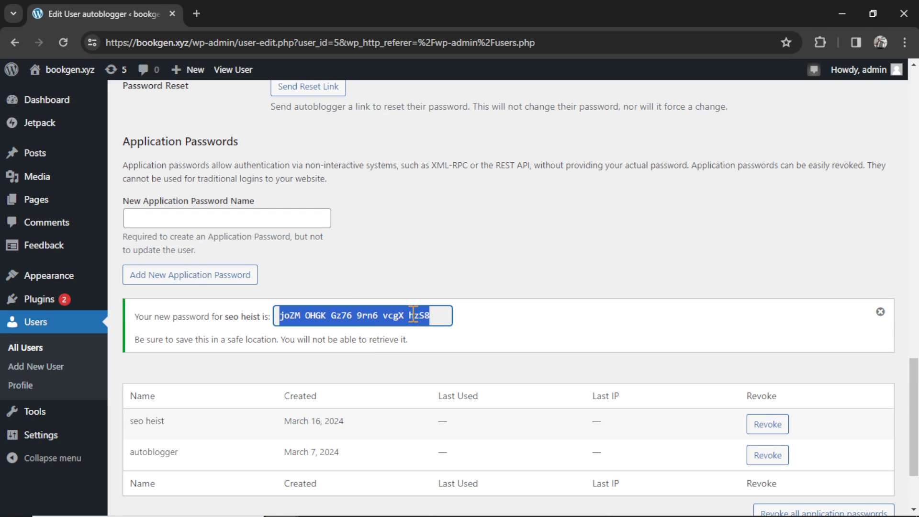
pyautogui.hotkey('alt', 'Tab')
pyautogui.click(480, 327)
# - Enter 'SEO Heist' and paste the application password into the WordPress connection fields
pyautogui.write('SEO Heist')
pyautogui.scroll(-2, 480, 327)
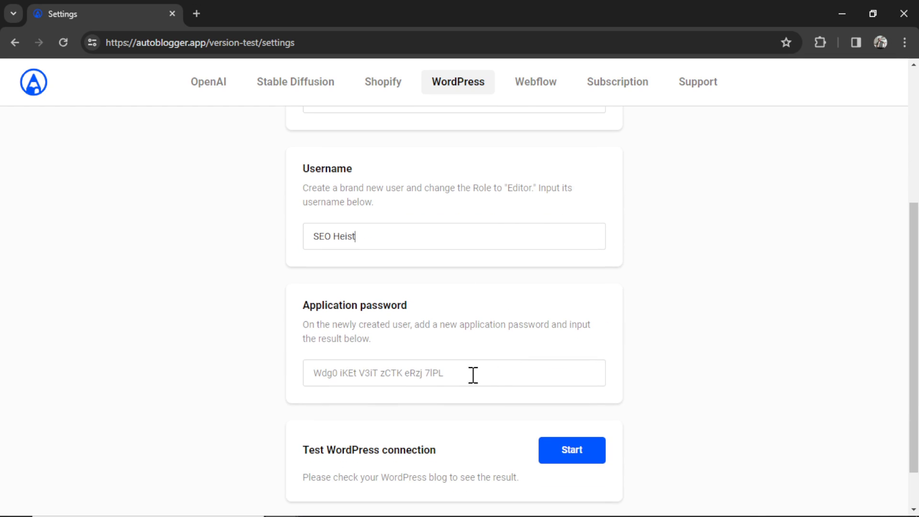
pyautogui.click(481, 368)
pyautogui.hotkey('ctrl', 'v')
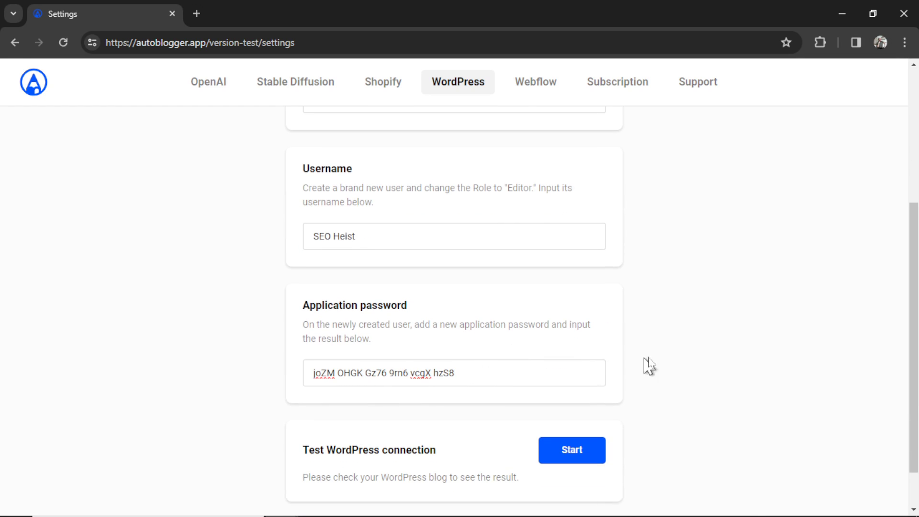
# - Run the WordPress connection test, confirming BookGen as the connected website
pyautogui.scroll(-1, 670, 402)
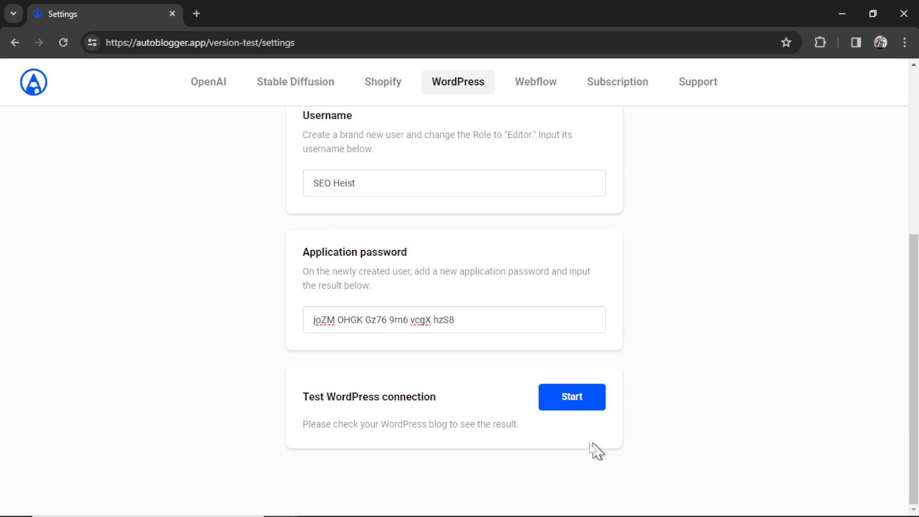
pyautogui.click(583, 410)
pyautogui.moveTo(346, 197); pyautogui.dragTo(307, 198)
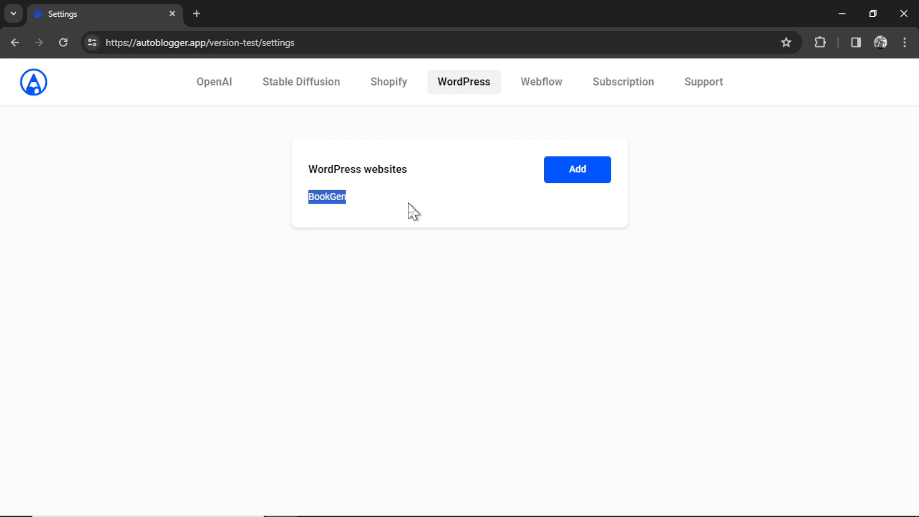
# - View the subscription settings and start the $9.00-per-month AutoBlogger Subscription checkout
pyautogui.click(639, 91)
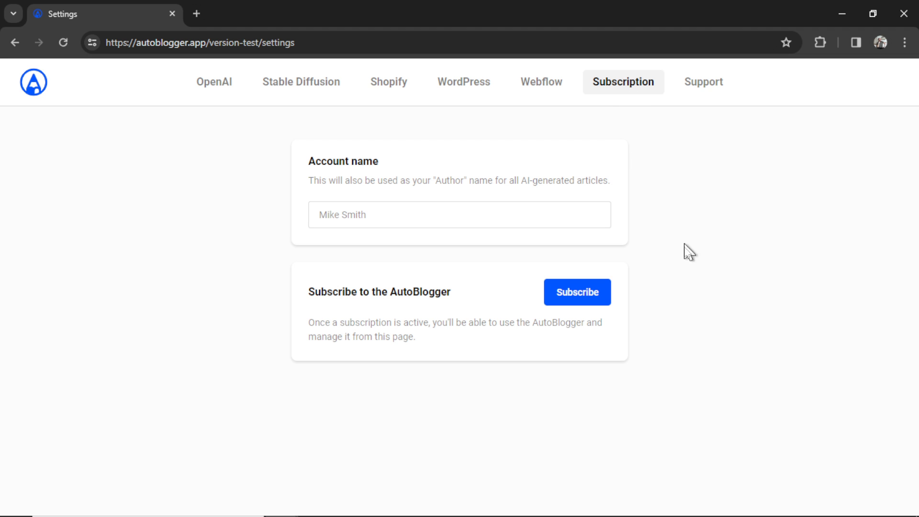
pyautogui.click(584, 300)
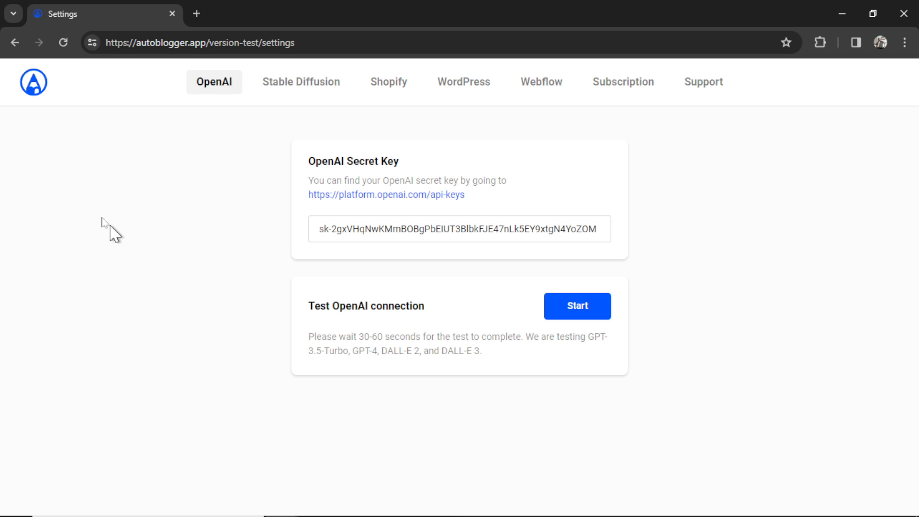
# - Return to the AutoBlogger home page, then go to the SEO Heist tool page
pyautogui.click(34, 85)
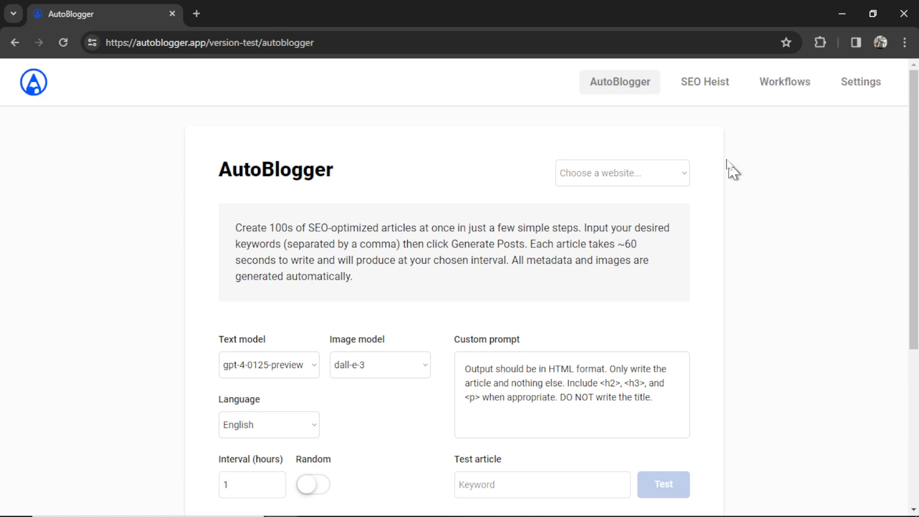
pyautogui.click(711, 85)
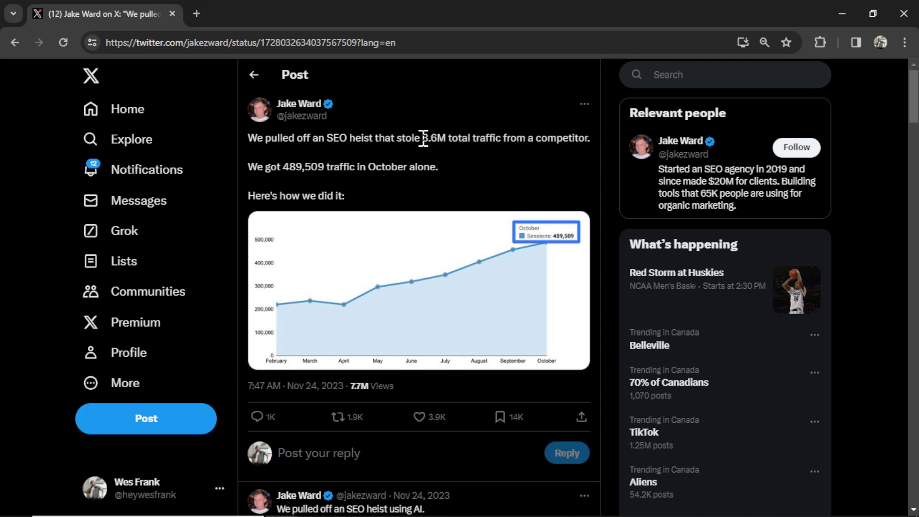
# - Read the X post's 3.6M total traffic figure and scroll through its replies
pyautogui.moveTo(421, 138); pyautogui.dragTo(503, 142)
pyautogui.scroll(-5, 526, 177)
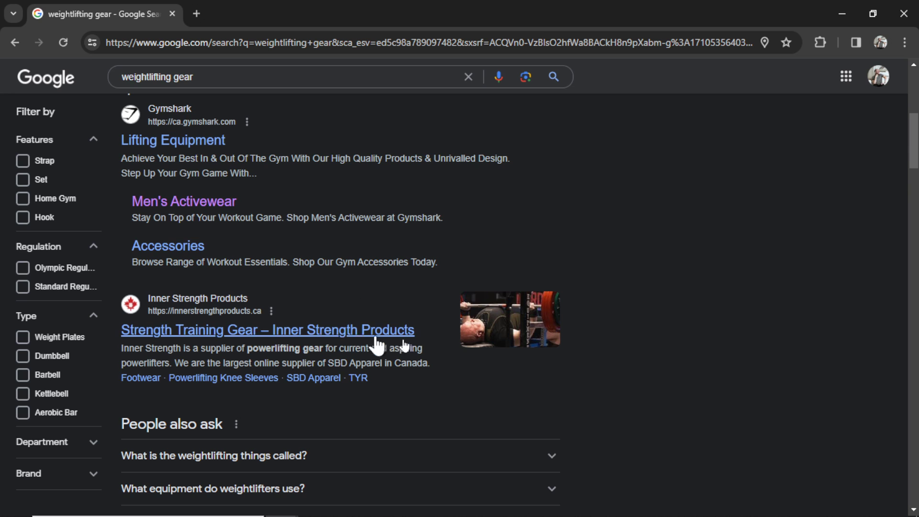
# - Scroll the 'weightlifting gear' results down to the belt and lifting-bundle product cards
pyautogui.scroll(-1, 599, 301)
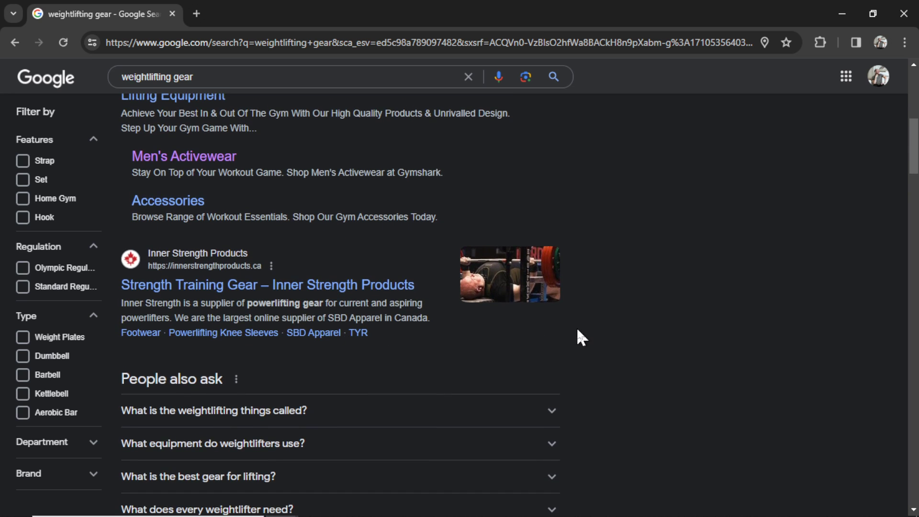
pyautogui.scroll(-5, 653, 340)
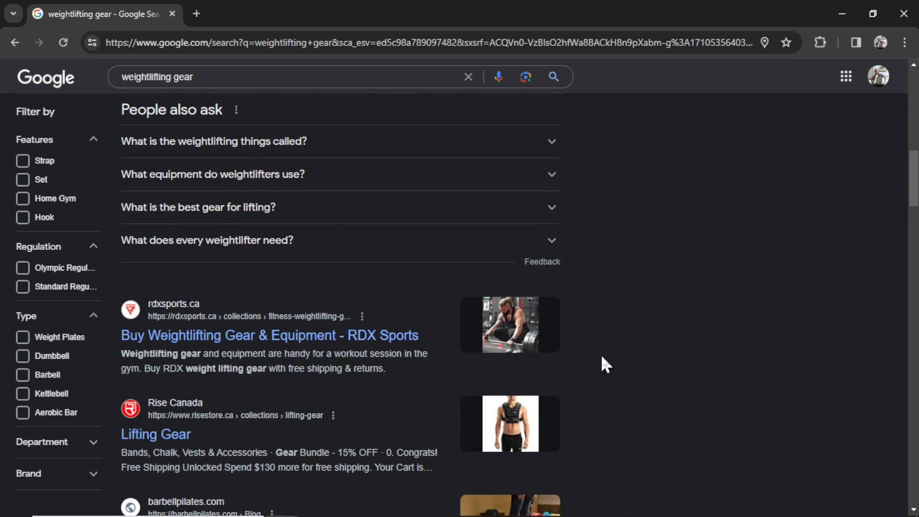
pyautogui.scroll(-5, 608, 354)
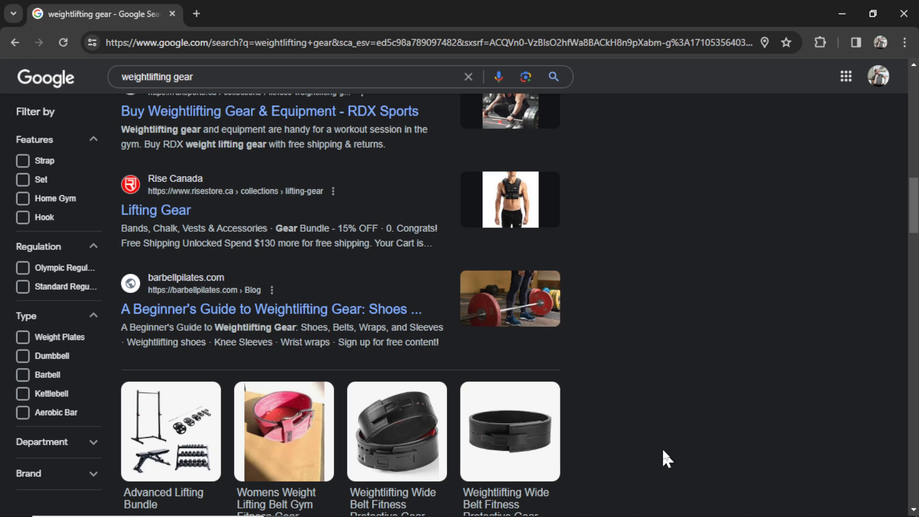
pyautogui.scroll(-2, 708, 311)
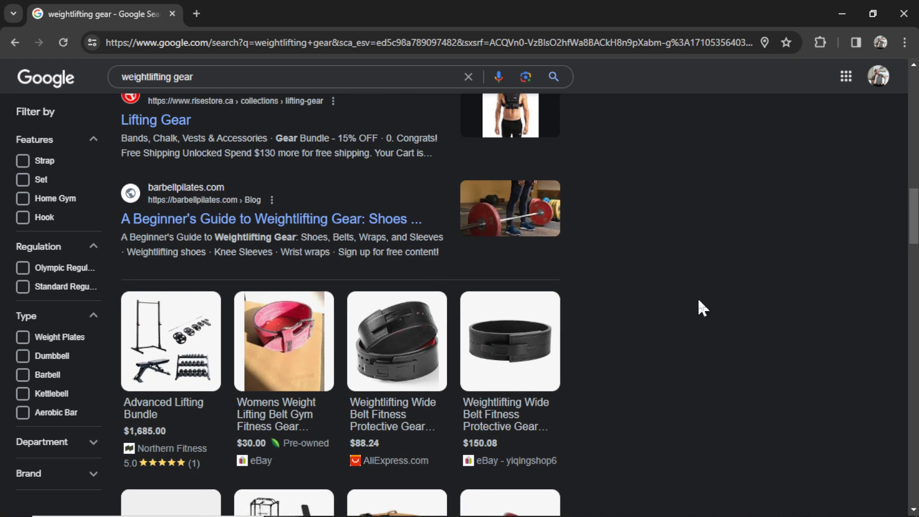
pyautogui.scroll(1, 666, 302)
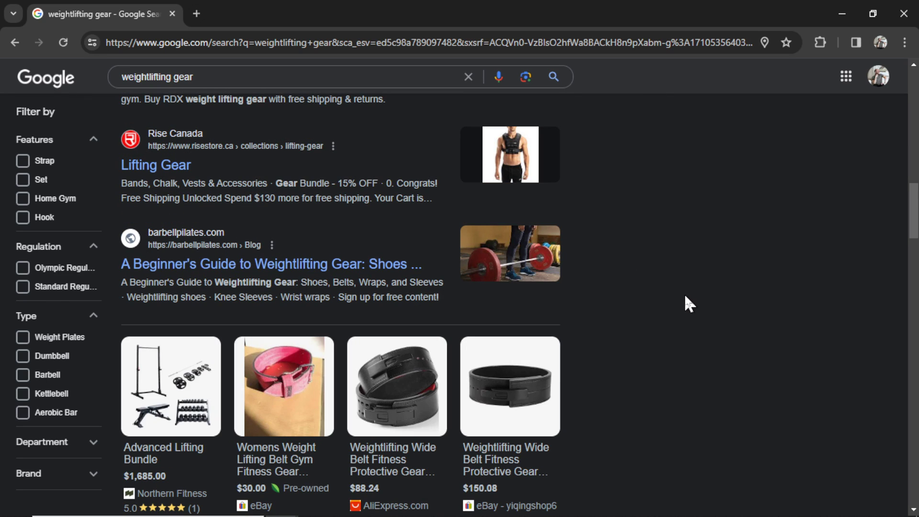
pyautogui.scroll(-8, 680, 296)
pyautogui.scroll(-3, 680, 298)
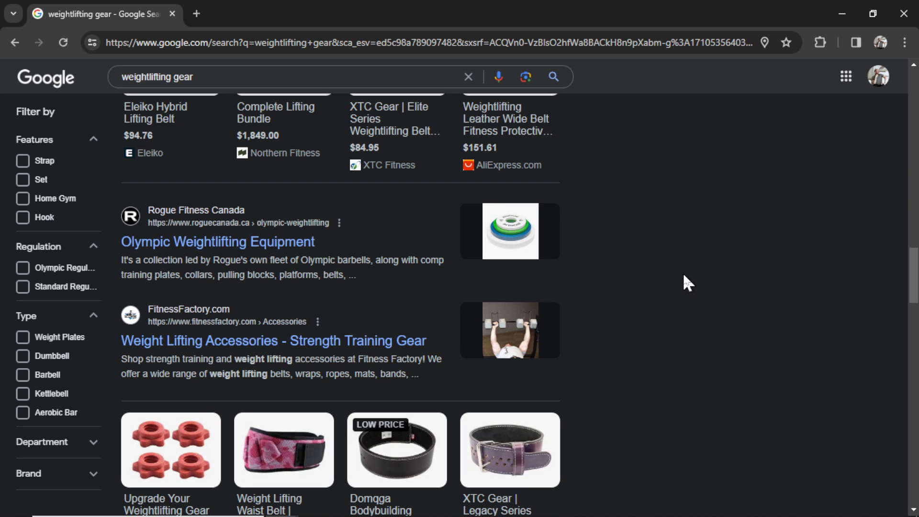
pyautogui.scroll(13, 679, 274)
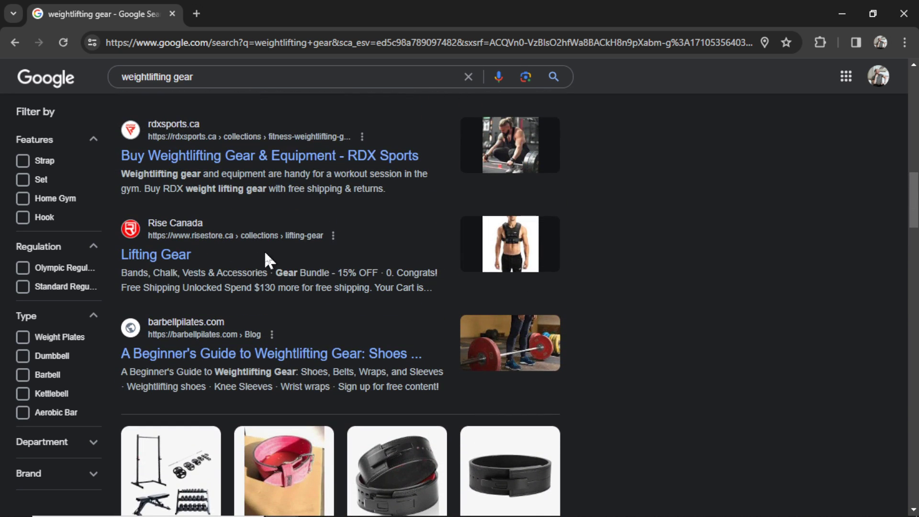
pyautogui.scroll(-12, 668, 335)
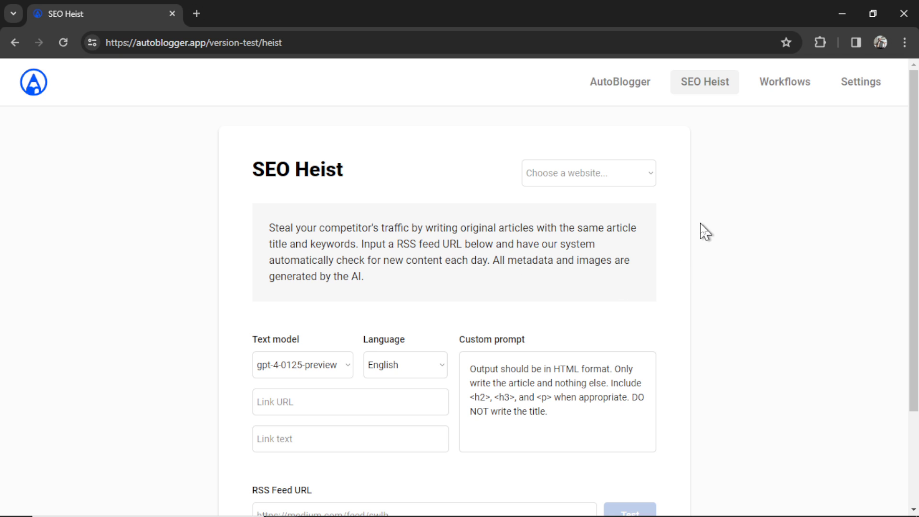
# - Target the BookGen website using the gpt-4-0125-preview model and English article language
pyautogui.click(642, 174)
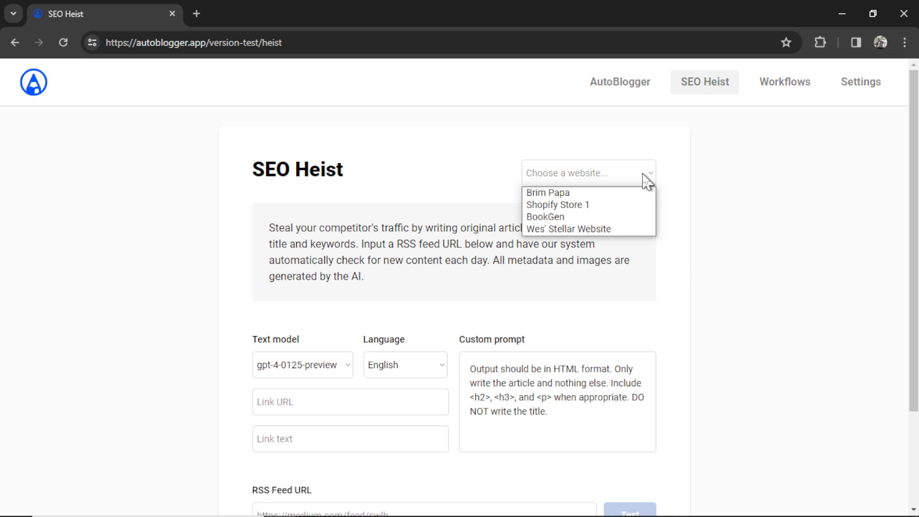
pyautogui.click(612, 216)
pyautogui.scroll(-3, 670, 278)
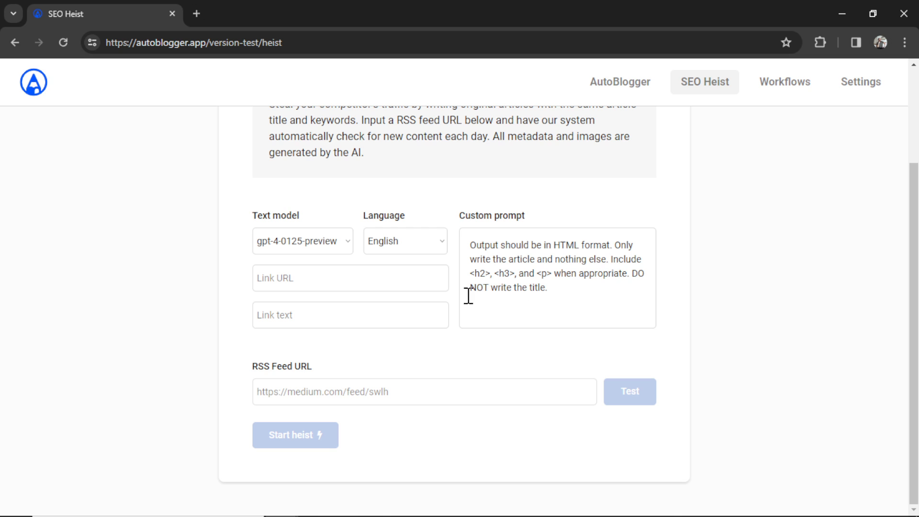
pyautogui.click(337, 241)
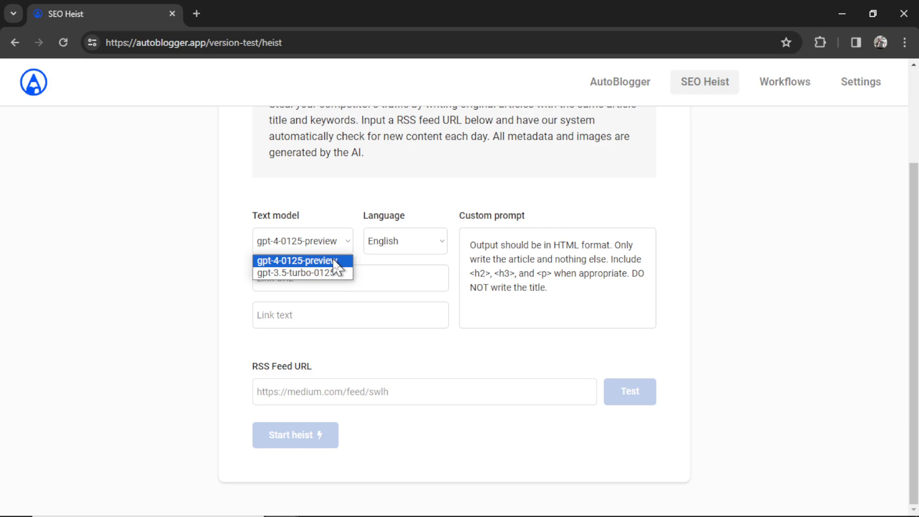
pyautogui.click(334, 260)
pyautogui.click(435, 243)
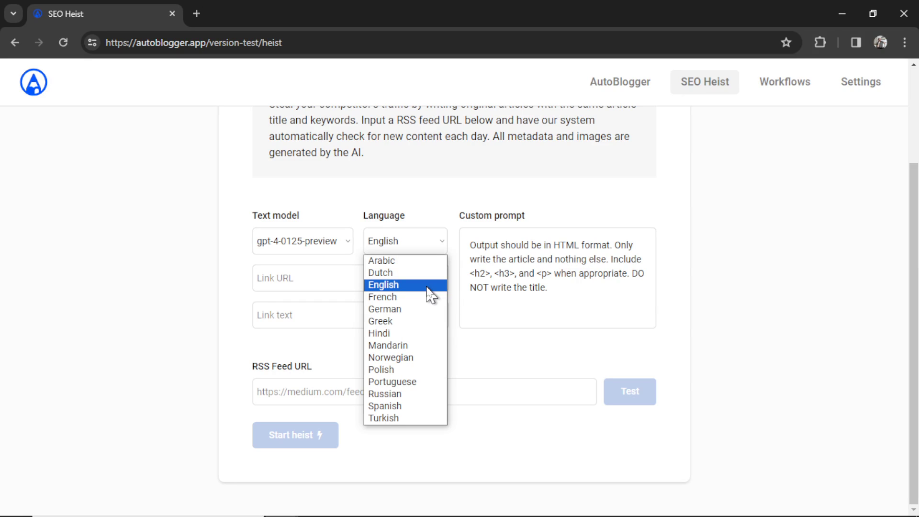
pyautogui.click(429, 294)
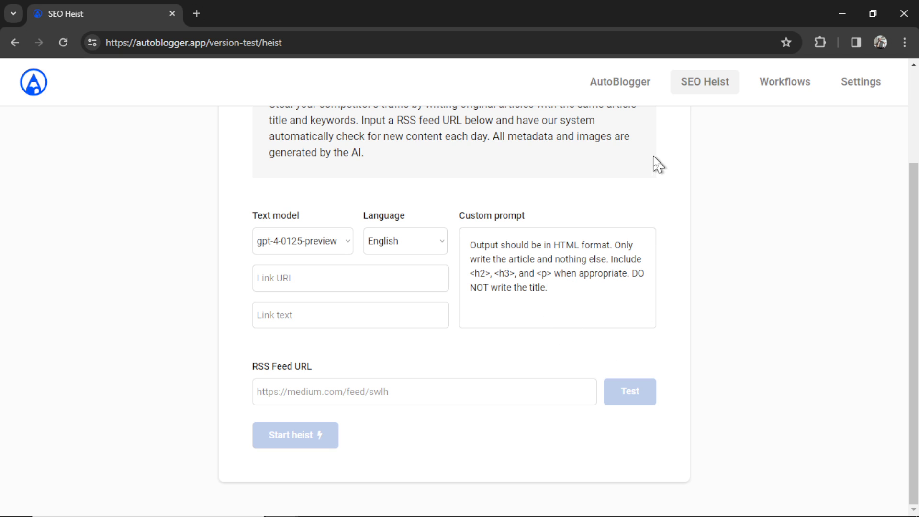
# - Switch to the AutoBlogger article page and place the caret in the test keyword field
pyautogui.click(624, 87)
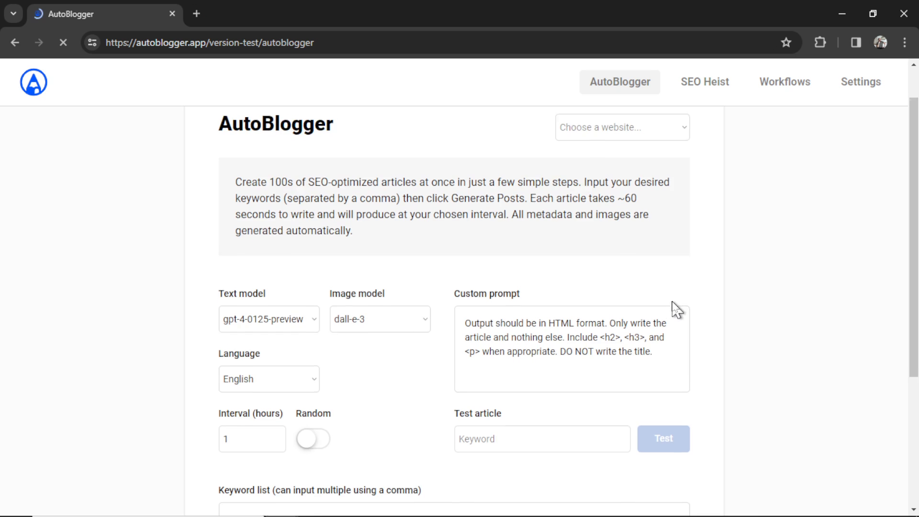
pyautogui.scroll(-1, 676, 310)
pyautogui.click(514, 393)
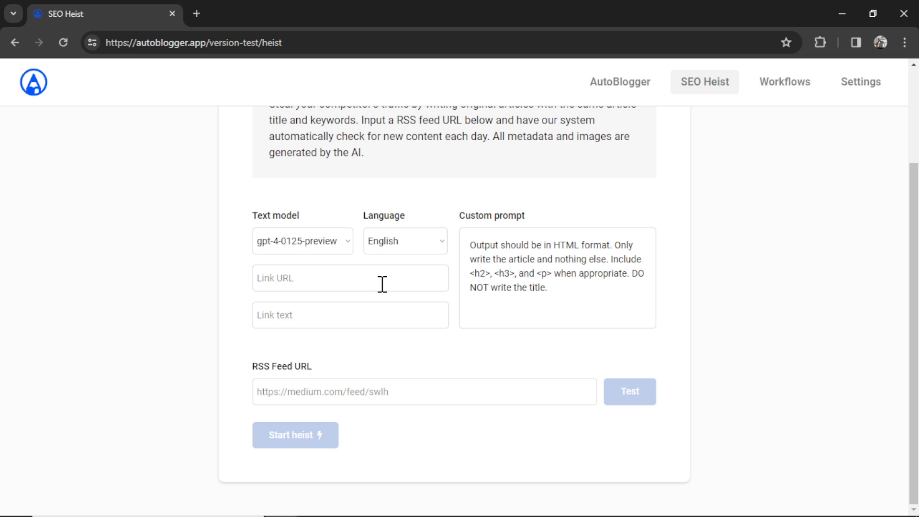
# - Add the Amazon product URL as the link URL and the protein-powder blurb as link text
pyautogui.hotkey('ctrl', 'v')
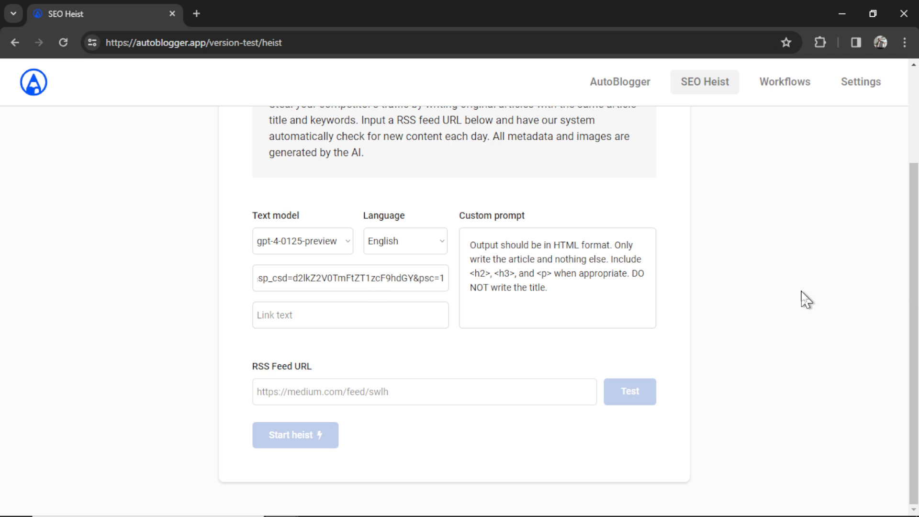
pyautogui.click(353, 319)
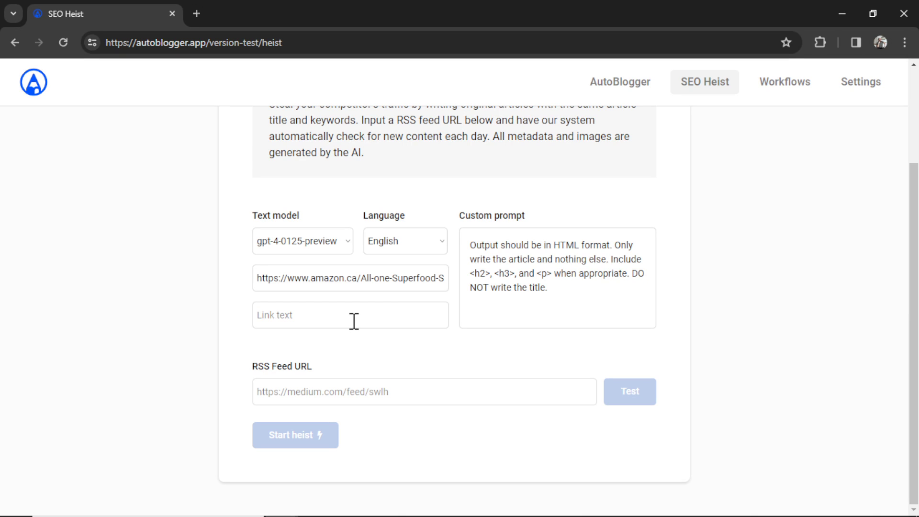
pyautogui.hotkey('ctrl', 'v')
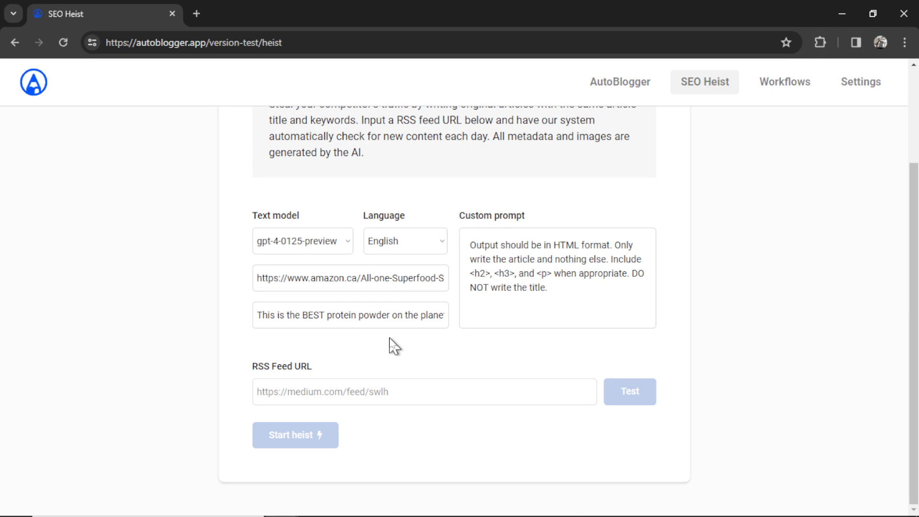
pyautogui.moveTo(257, 316); pyautogui.dragTo(427, 326)
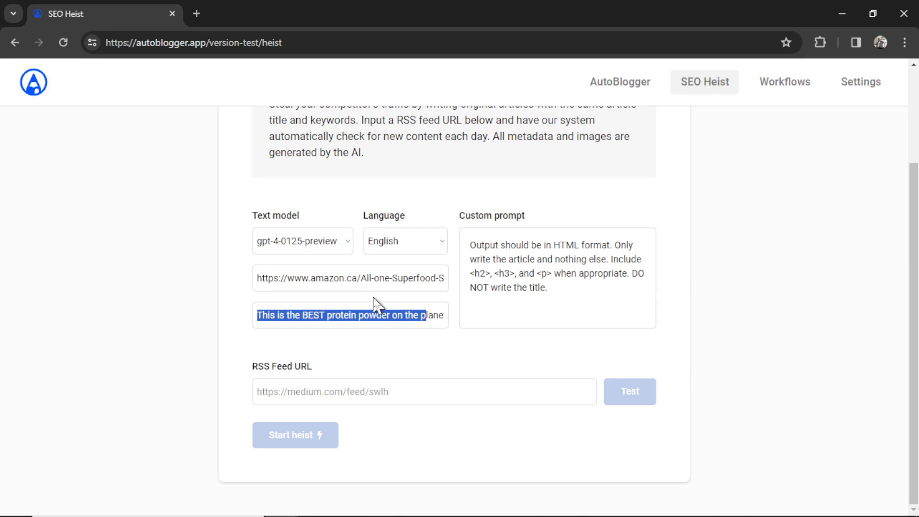
# - Load the medium.com/feed/the-springboard RSS feed, fetching its five article titles
pyautogui.click(459, 386)
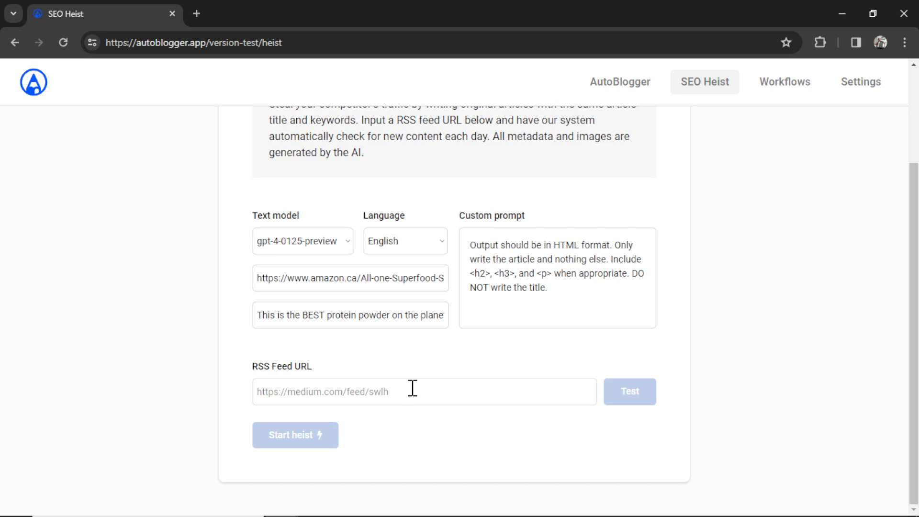
pyautogui.write('https://medium.com/feed/the-springboard')
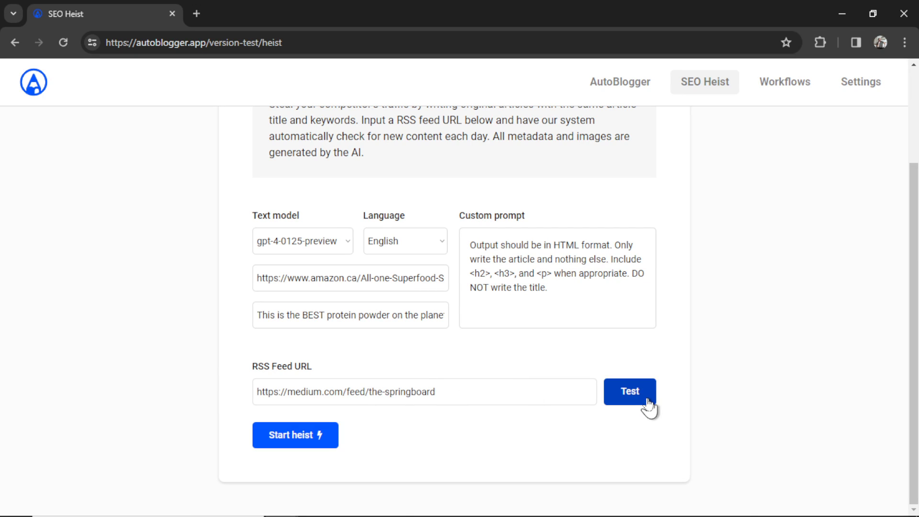
pyautogui.click(642, 399)
pyautogui.scroll(-4, 680, 312)
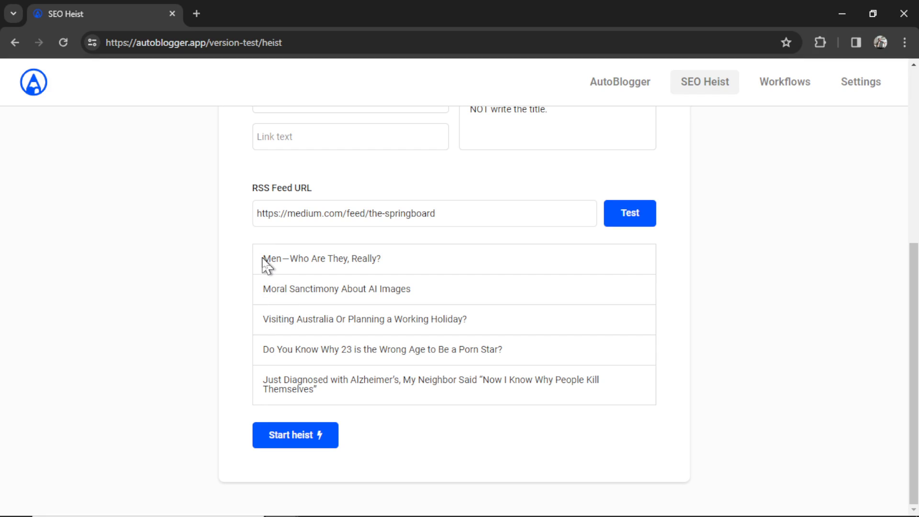
pyautogui.moveTo(263, 258); pyautogui.dragTo(422, 391)
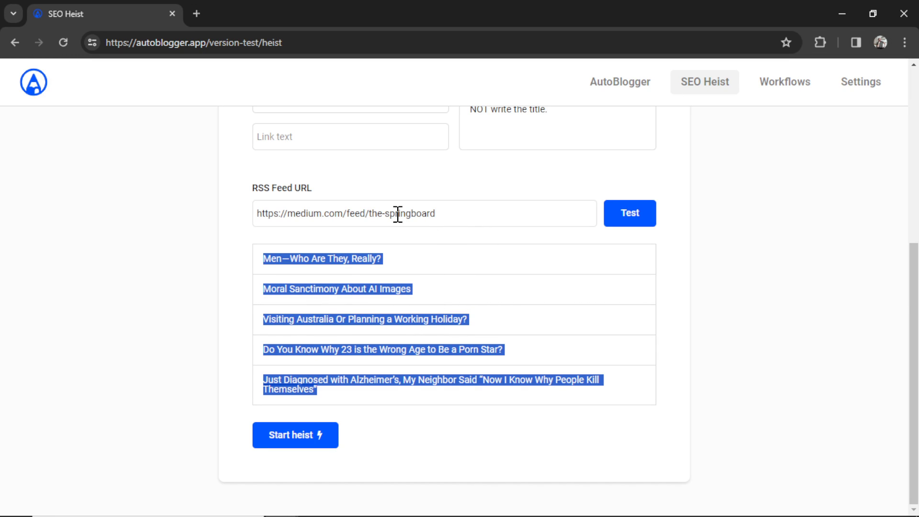
pyautogui.click(488, 298)
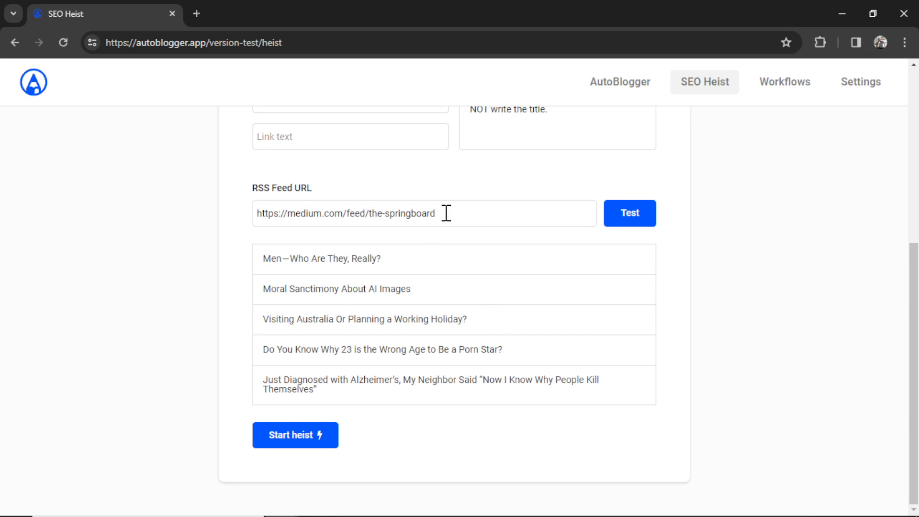
pyautogui.click(470, 216)
# - Start the heist and dismiss the 'SEO Heist has been scheduled' confirmation
pyautogui.click(323, 438)
pyautogui.click(310, 449)
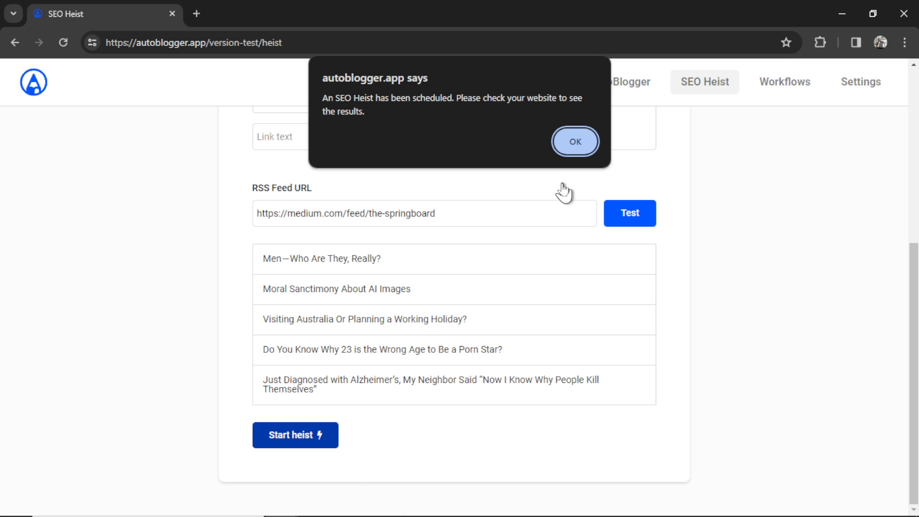
pyautogui.click(576, 142)
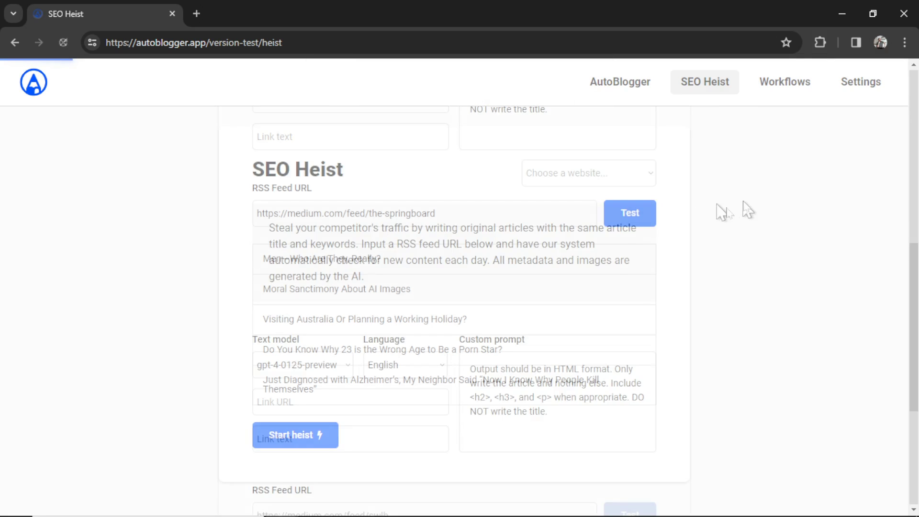
# - Show the details of the newest workflow in the Workflows list
pyautogui.click(785, 91)
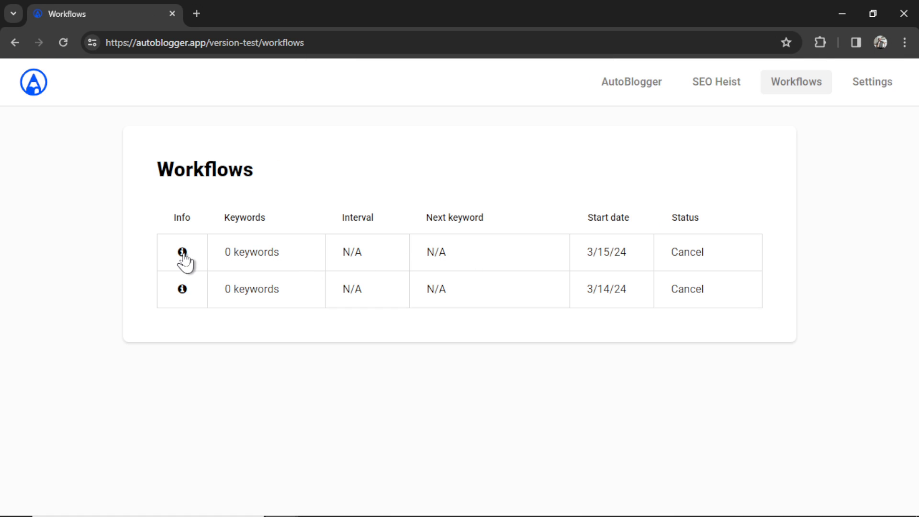
pyautogui.click(182, 252)
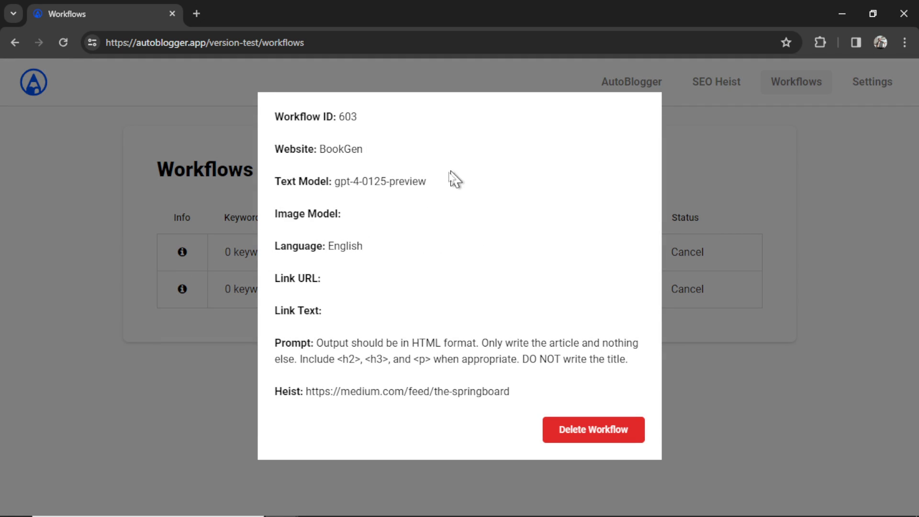
pyautogui.moveTo(337, 117); pyautogui.dragTo(316, 149)
pyautogui.click(342, 179)
# - Check the gpt-4-0125-preview model and the-springboard feed URL, then close the details
pyautogui.moveTo(335, 180); pyautogui.dragTo(426, 184)
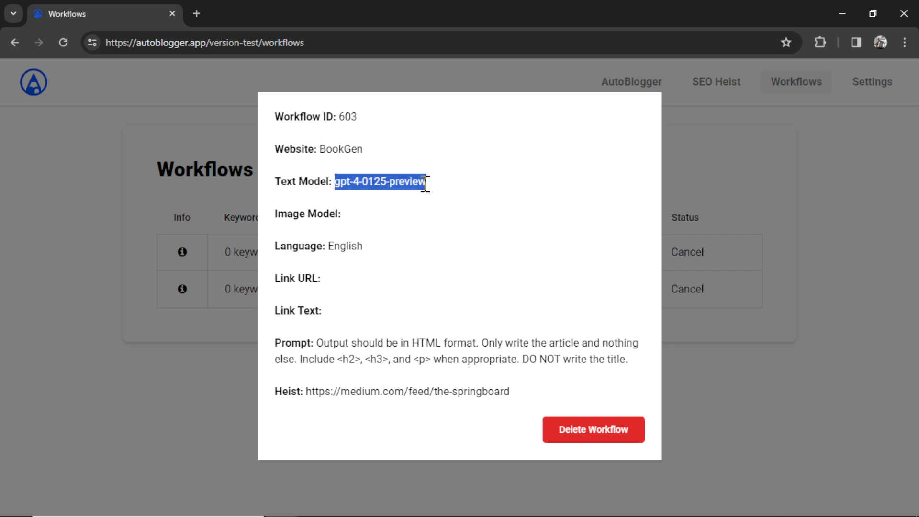
pyautogui.click(421, 220)
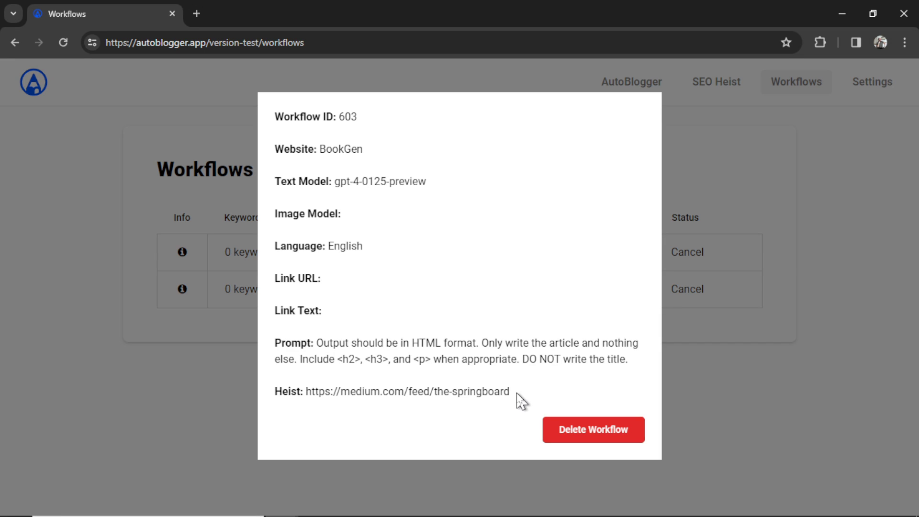
pyautogui.moveTo(517, 394); pyautogui.dragTo(303, 395)
pyautogui.hotkey('ctrl', 'c')
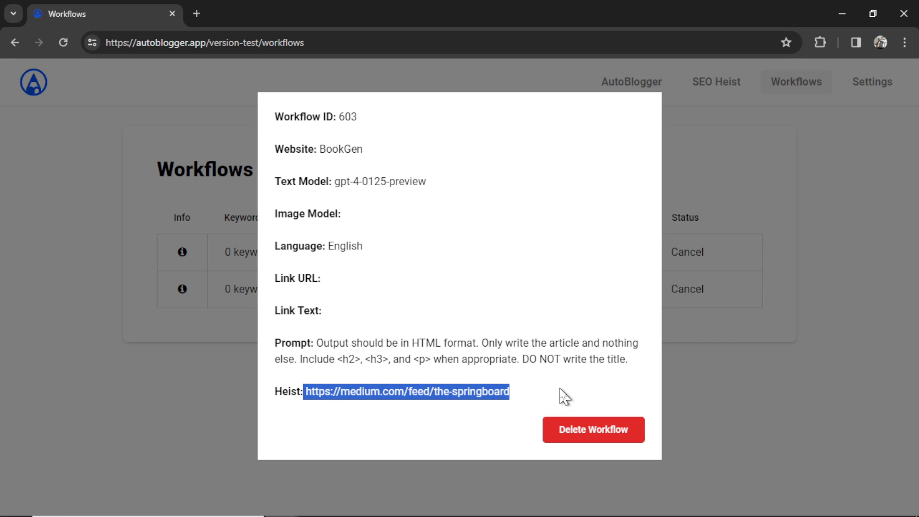
pyautogui.click(689, 382)
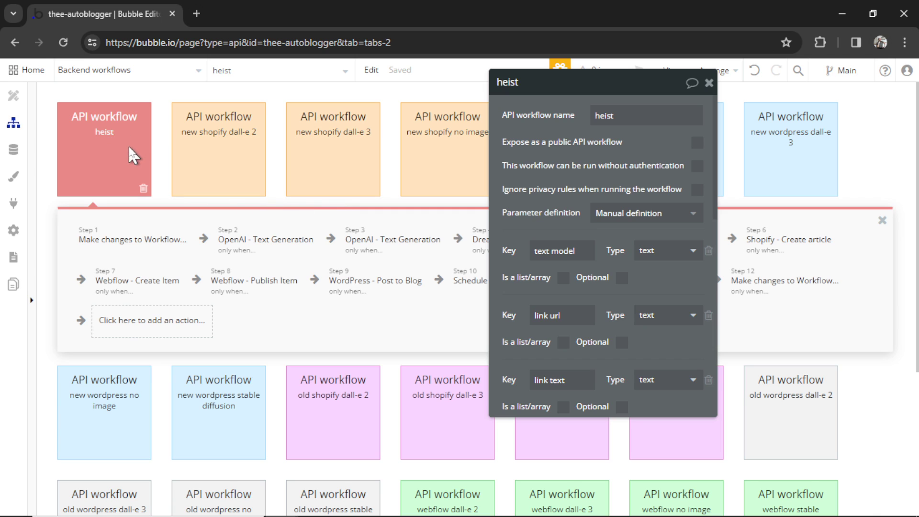
# - Inspect heist step 1, which sets current heist from the RSS - Get Feed first item's title
pyautogui.click(130, 239)
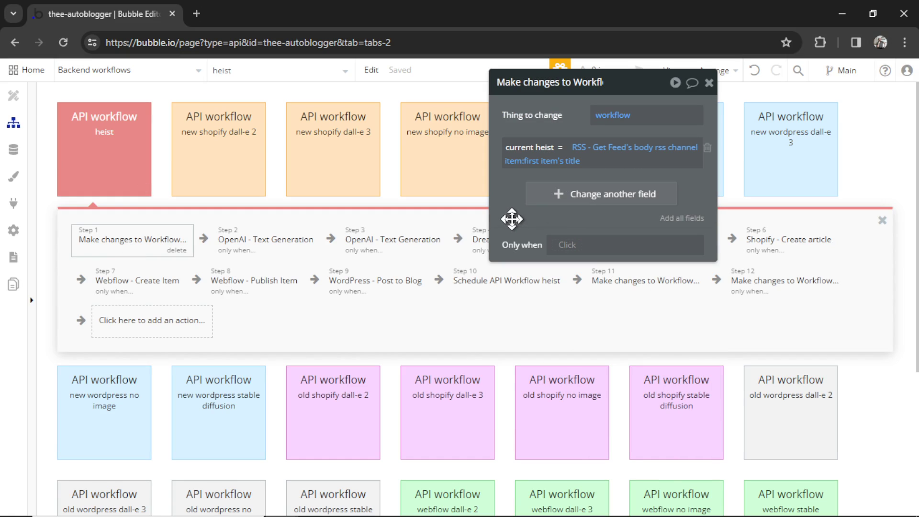
pyautogui.click(600, 149)
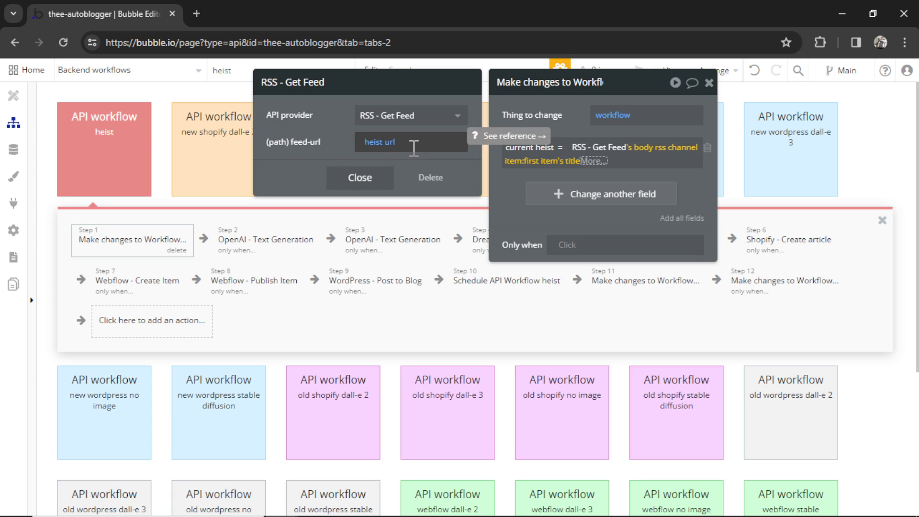
pyautogui.click(510, 187)
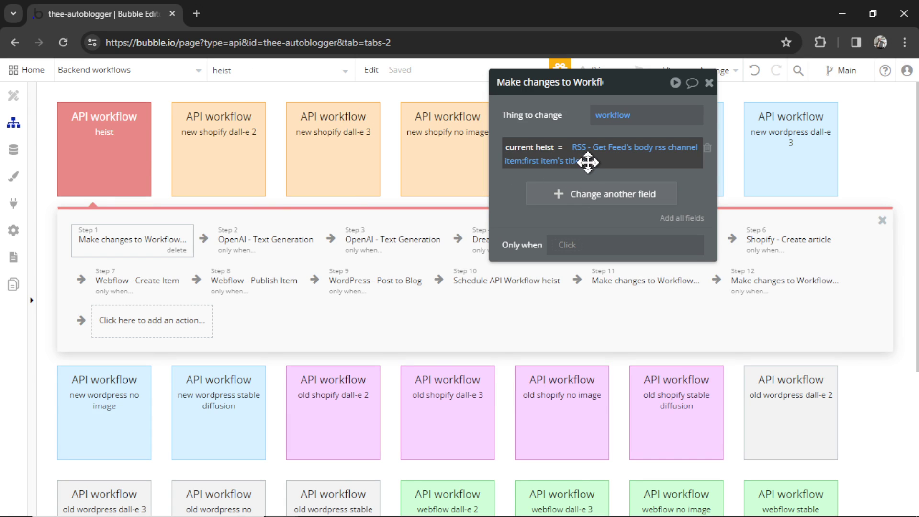
# - Load the medium.com/feed/the-springboard RSS feed in a new browser tab
pyautogui.click(195, 12)
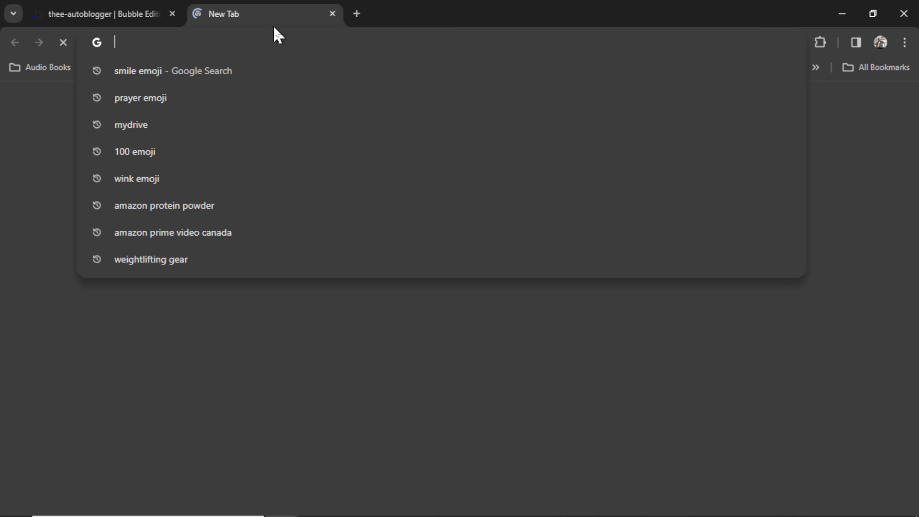
pyautogui.hotkey('ctrl', 'v')
pyautogui.press('Return')
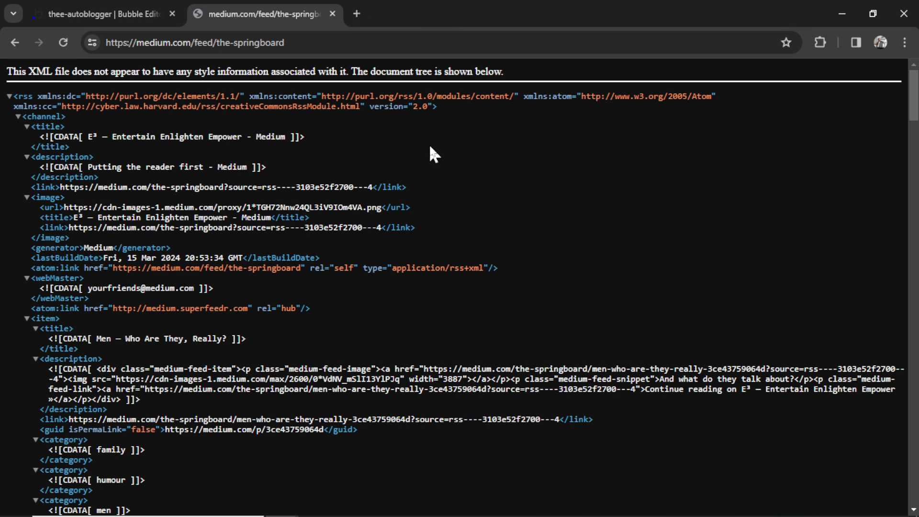
pyautogui.scroll(-2, 92, 284)
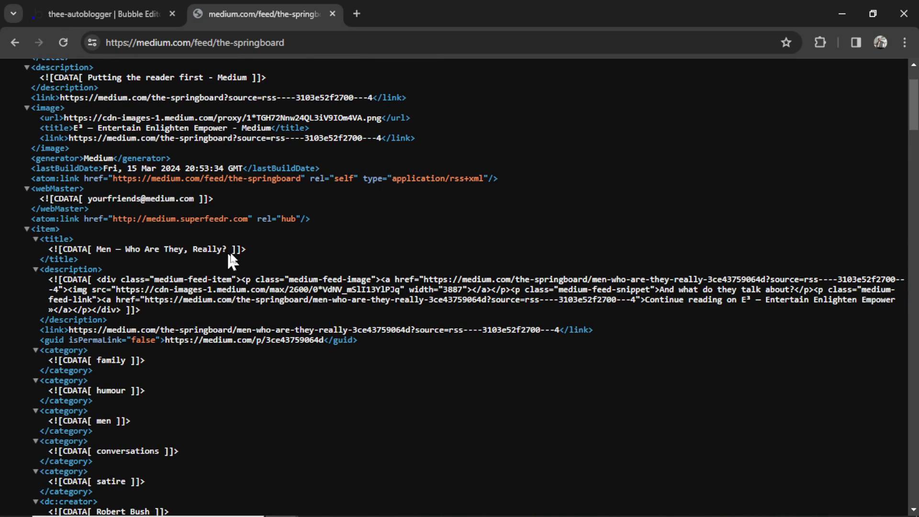
# - Highlight the newest item's title 'Men — Who Are They, Really?' and its publish date
pyautogui.moveTo(254, 251); pyautogui.dragTo(91, 250)
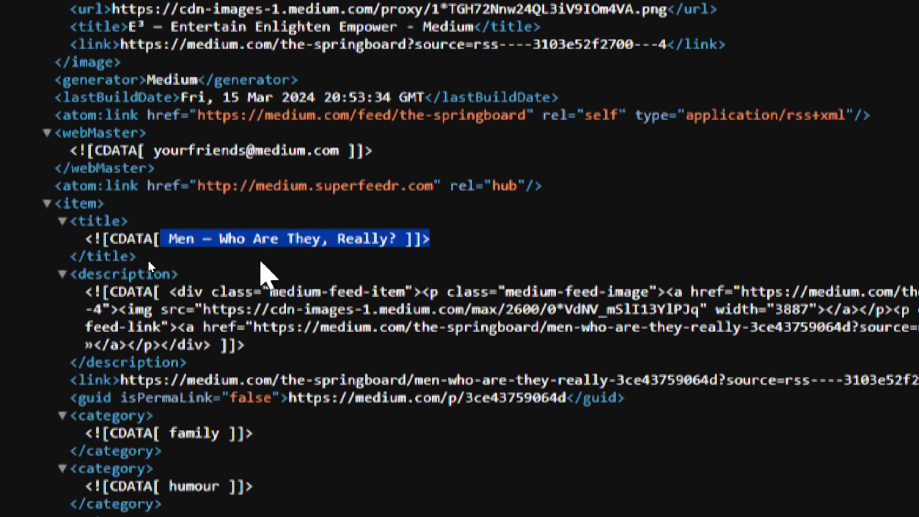
pyautogui.click(160, 426)
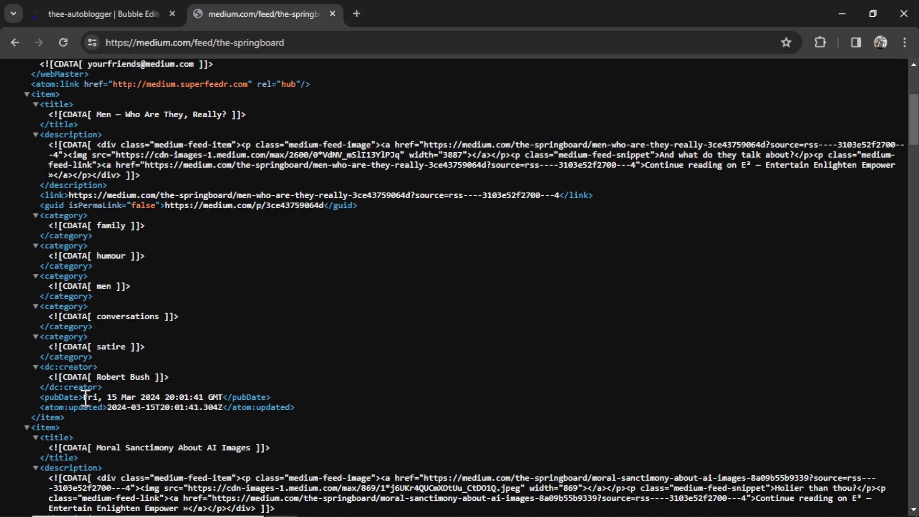
pyautogui.moveTo(84, 397); pyautogui.dragTo(134, 397)
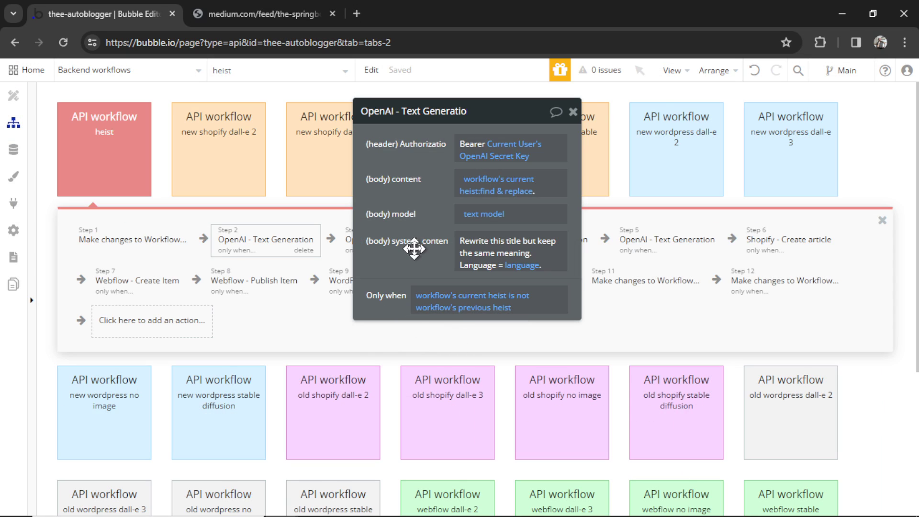
# - Review heist step 2's title rewrite and step 3's DALL-E prompt generation
pyautogui.moveTo(414, 248); pyautogui.dragTo(580, 250)
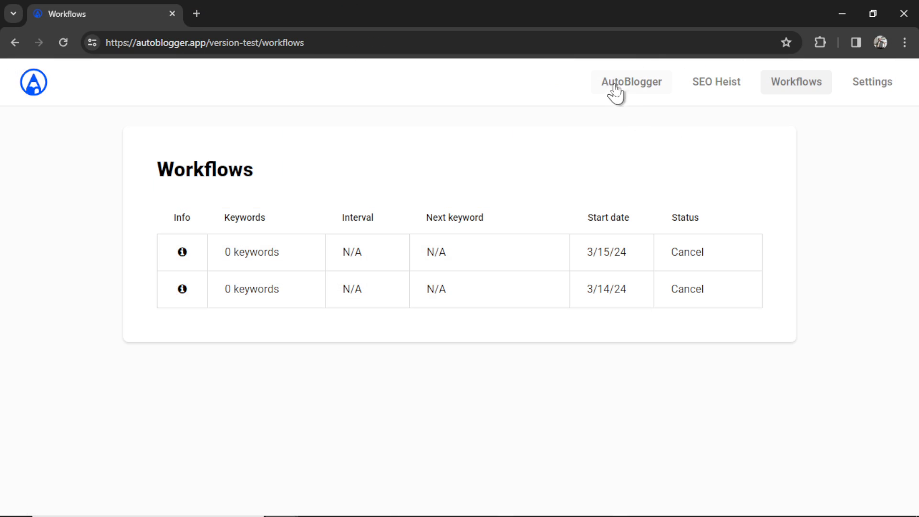
pyautogui.click(631, 86)
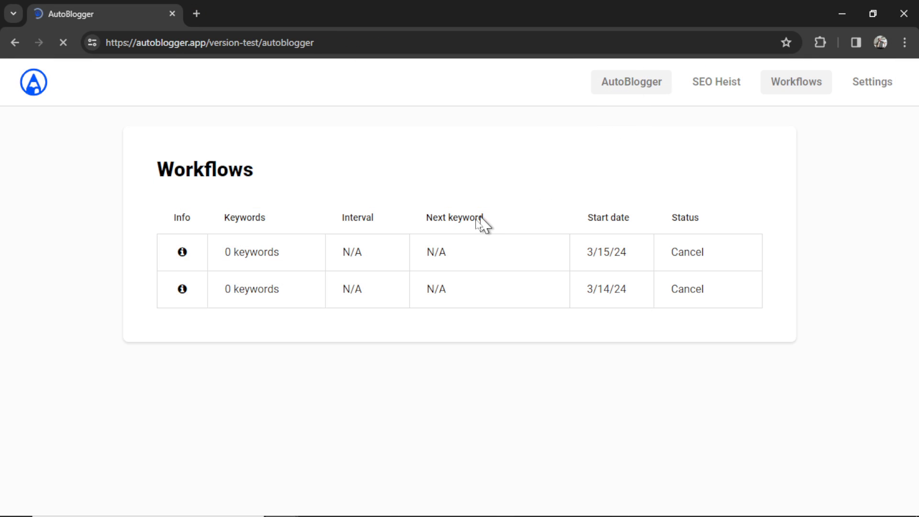
pyautogui.scroll(-4, 420, 345)
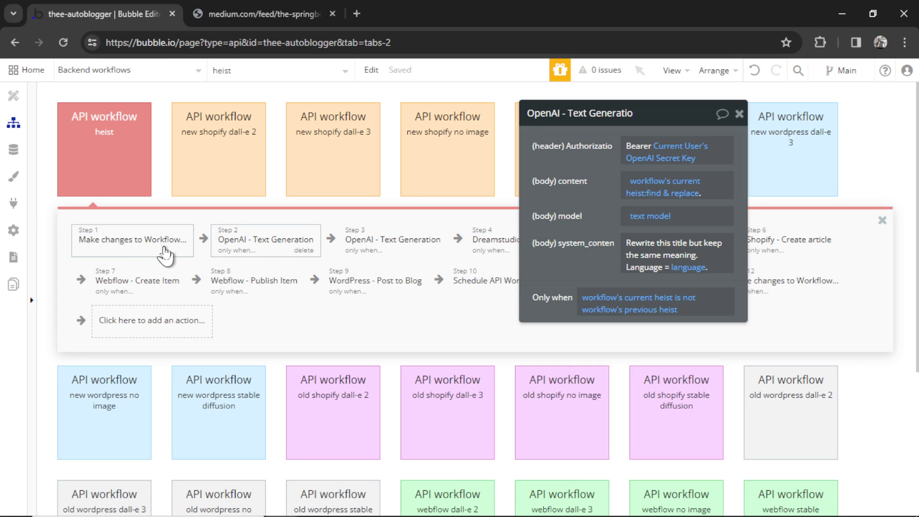
pyautogui.click(389, 243)
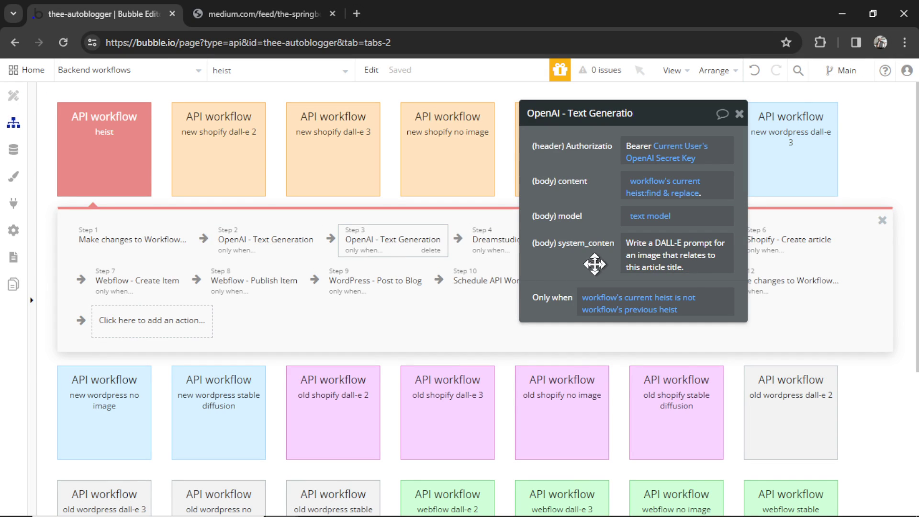
# - Review step 4's Dreamstudio Stable Diffusion image and step 5's article-writing text generation
pyautogui.moveTo(589, 260); pyautogui.dragTo(729, 260)
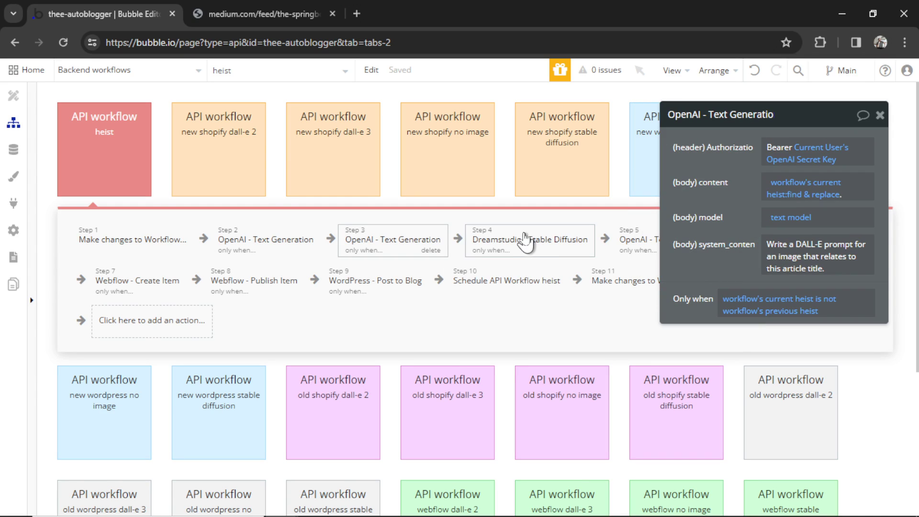
pyautogui.click(540, 245)
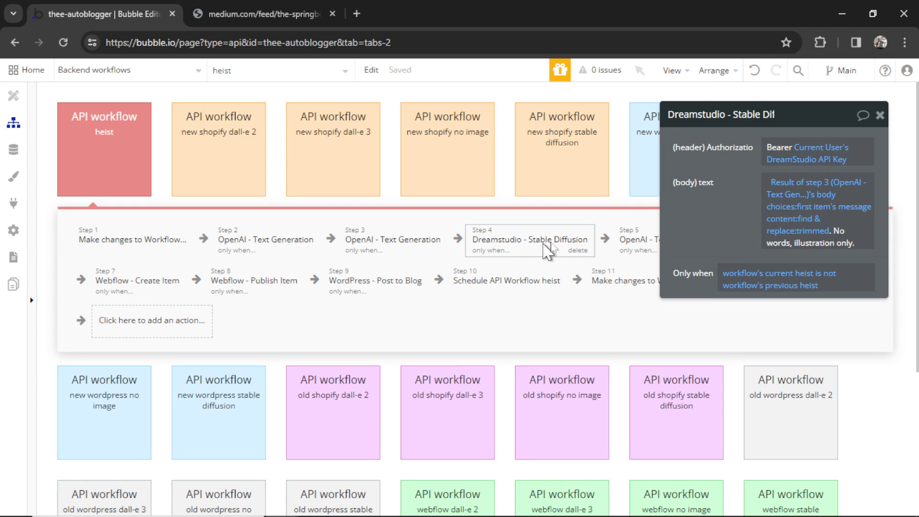
pyautogui.moveTo(701, 218); pyautogui.dragTo(679, 219)
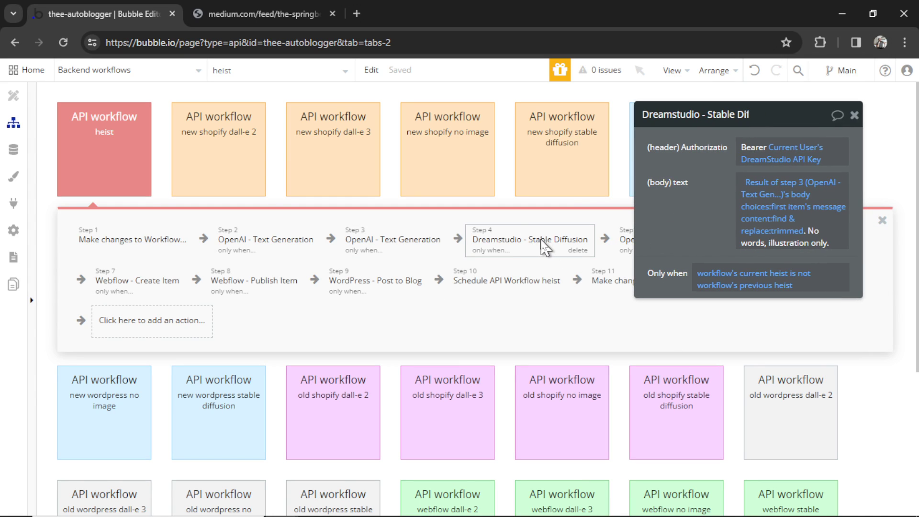
pyautogui.click(627, 240)
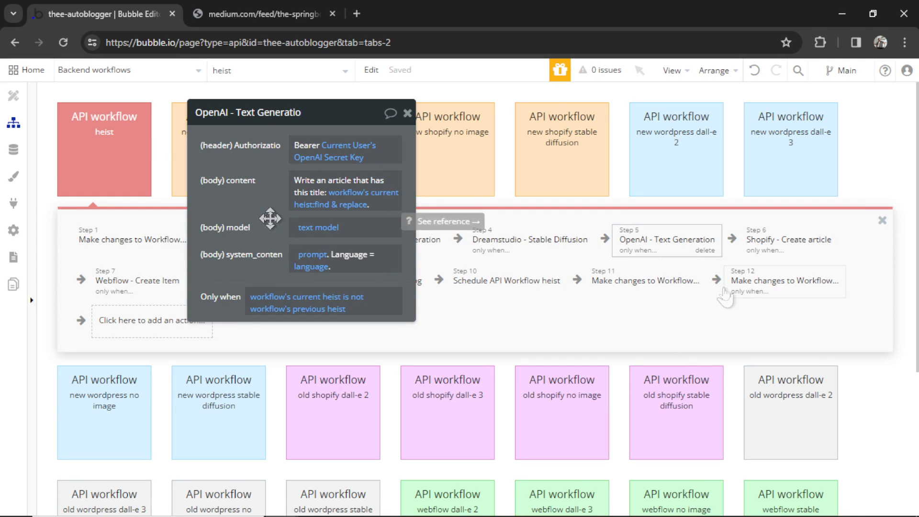
# - Review the Shopify Create article, Webflow Create/Publish Item and WordPress Post to Blog steps
pyautogui.click(804, 244)
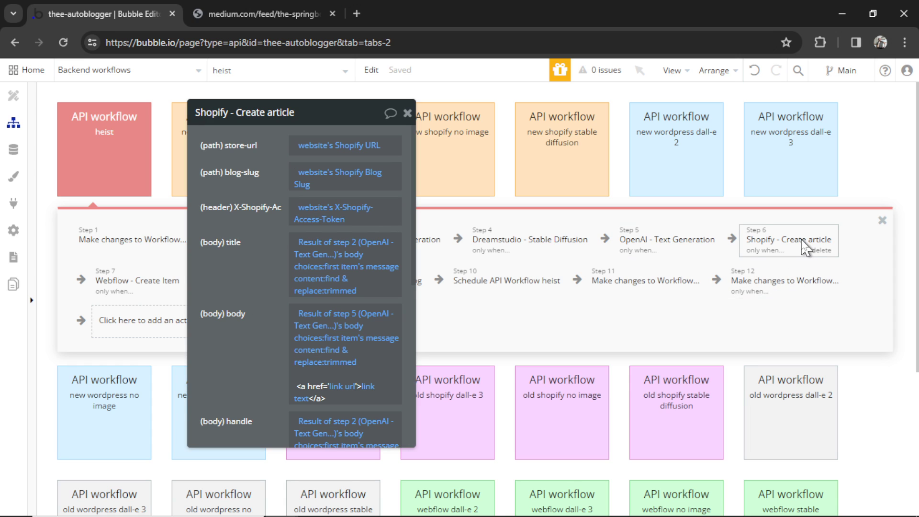
pyautogui.click(143, 287)
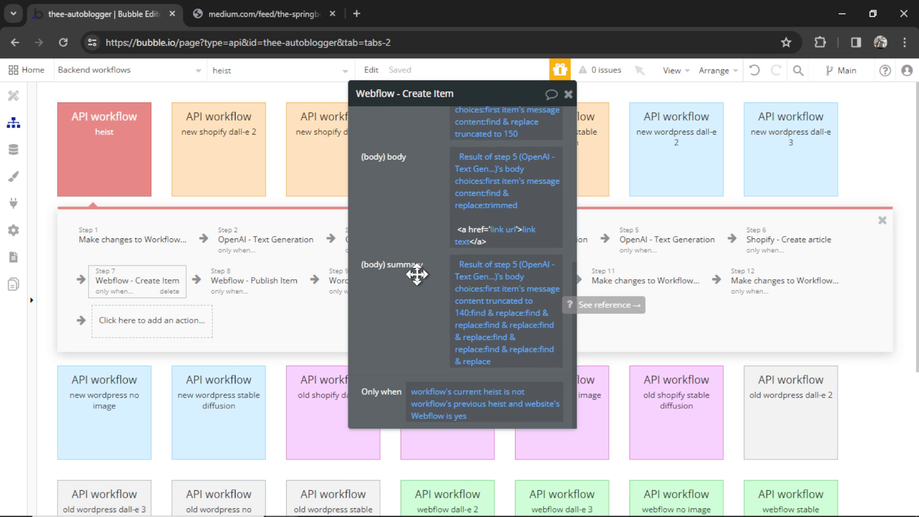
pyautogui.click(253, 287)
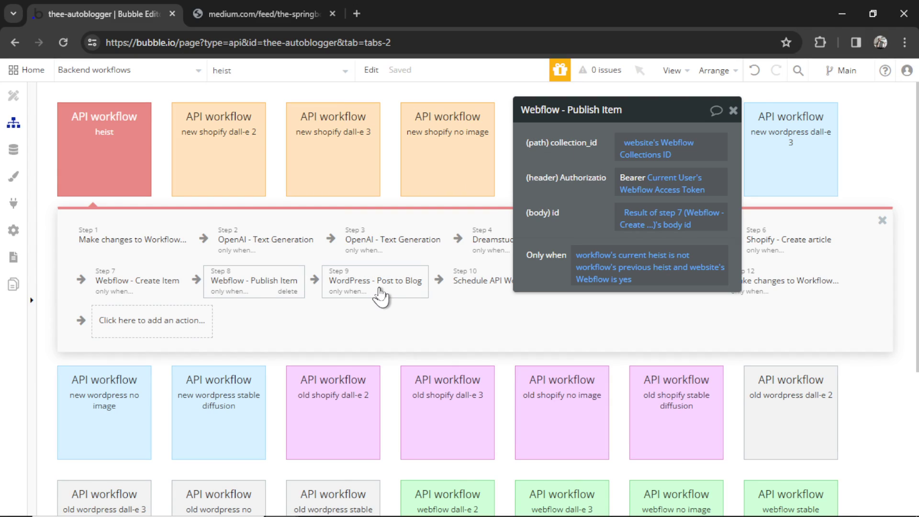
pyautogui.click(381, 293)
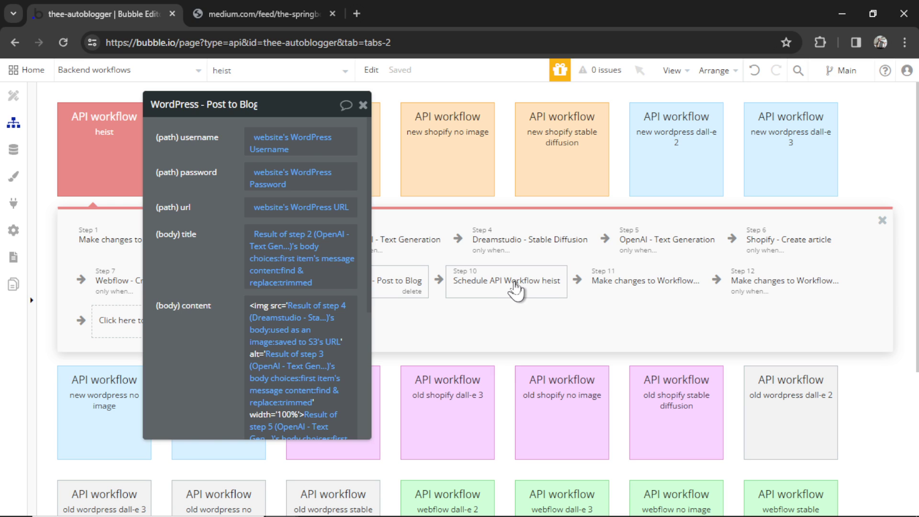
# - Review the steps scheduling the next heist, storing its run id, and updating previous heist
pyautogui.click(517, 287)
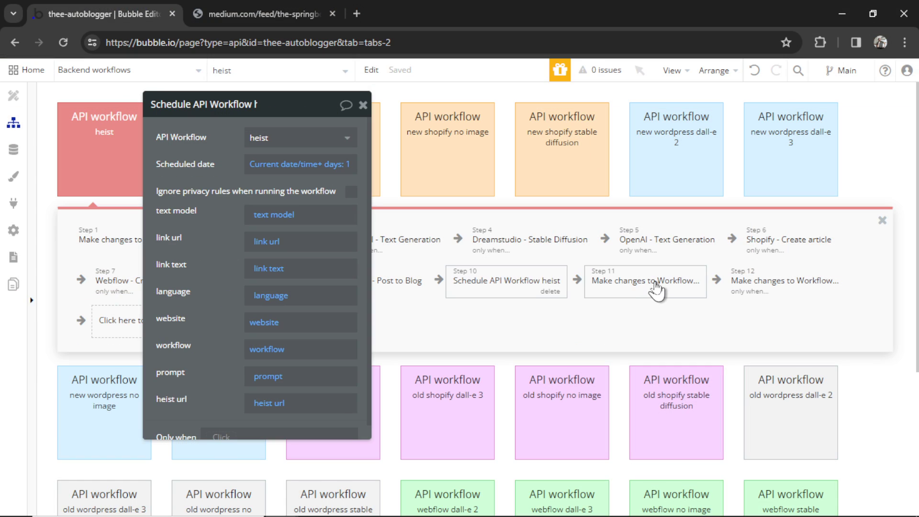
pyautogui.click(639, 285)
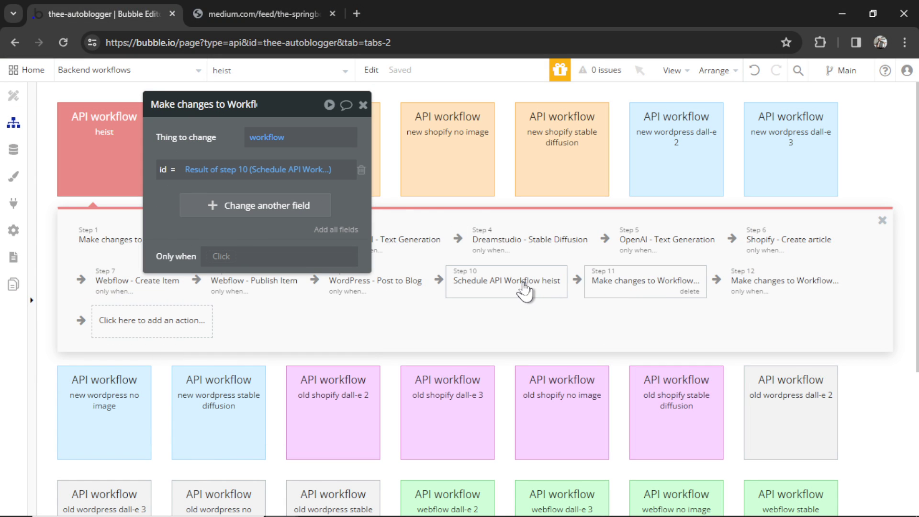
pyautogui.click(737, 287)
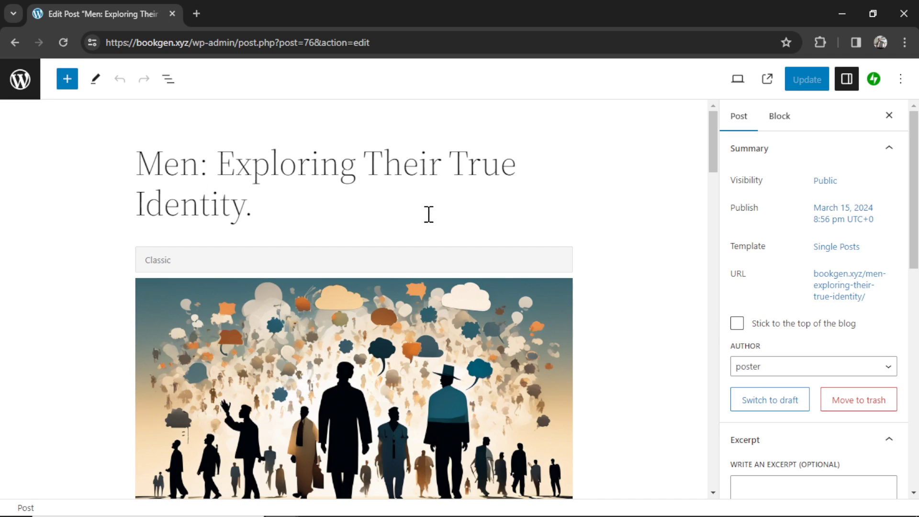
# - Scroll past the featured image to read the 'Unraveling the Complex Tapestry of Masculinity' section
pyautogui.scroll(-2, 438, 250)
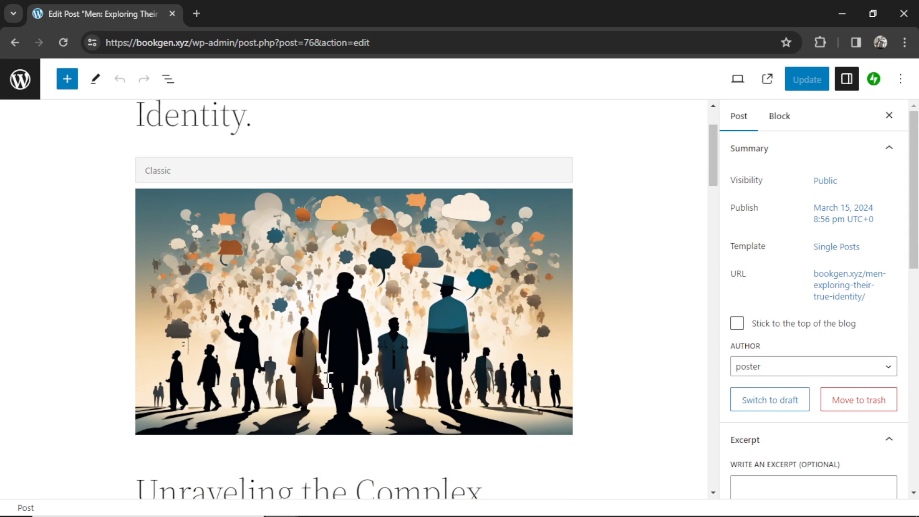
pyautogui.scroll(-5, 473, 325)
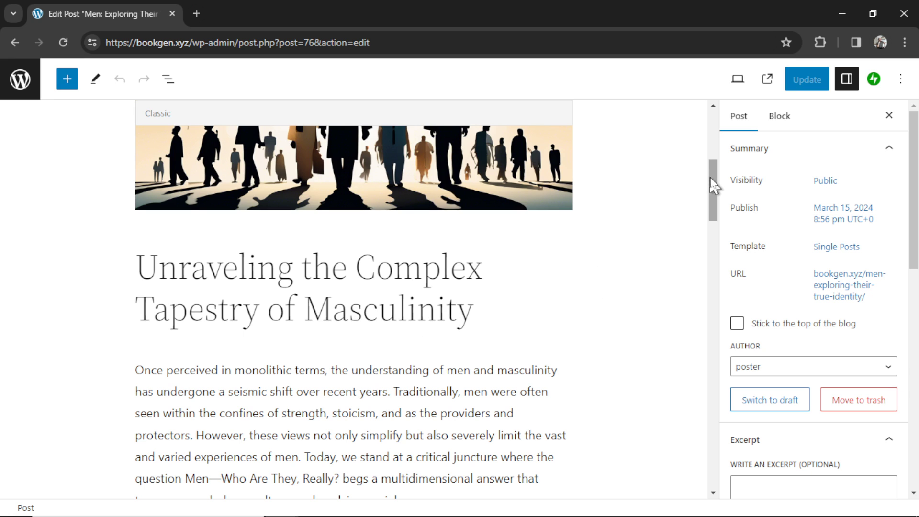
pyautogui.moveTo(713, 184); pyautogui.dragTo(876, 315)
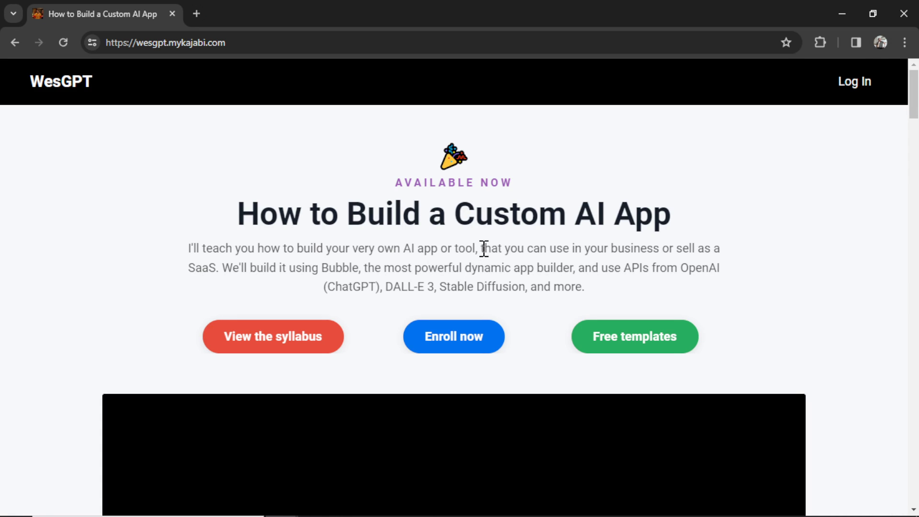
# - Scroll the WesGPT 'How to Build a Custom AI App' course page down to its promo video
pyautogui.scroll(-3, 509, 267)
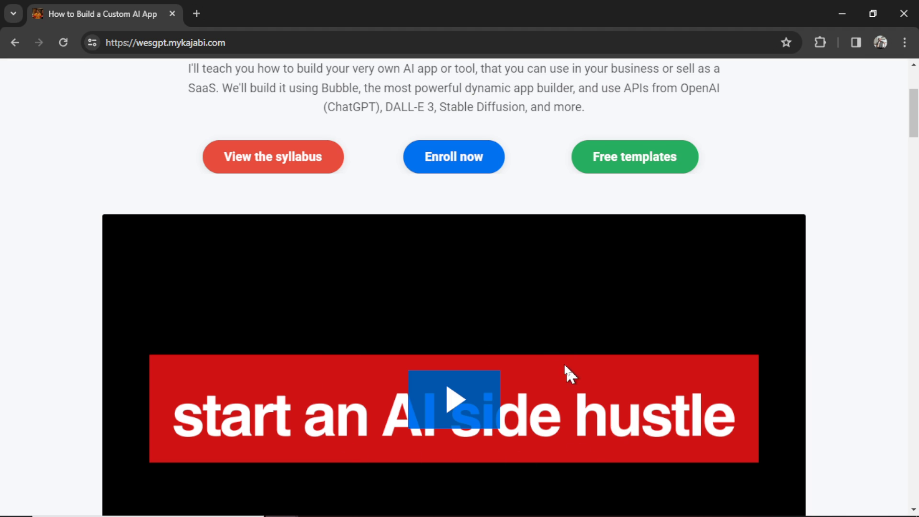